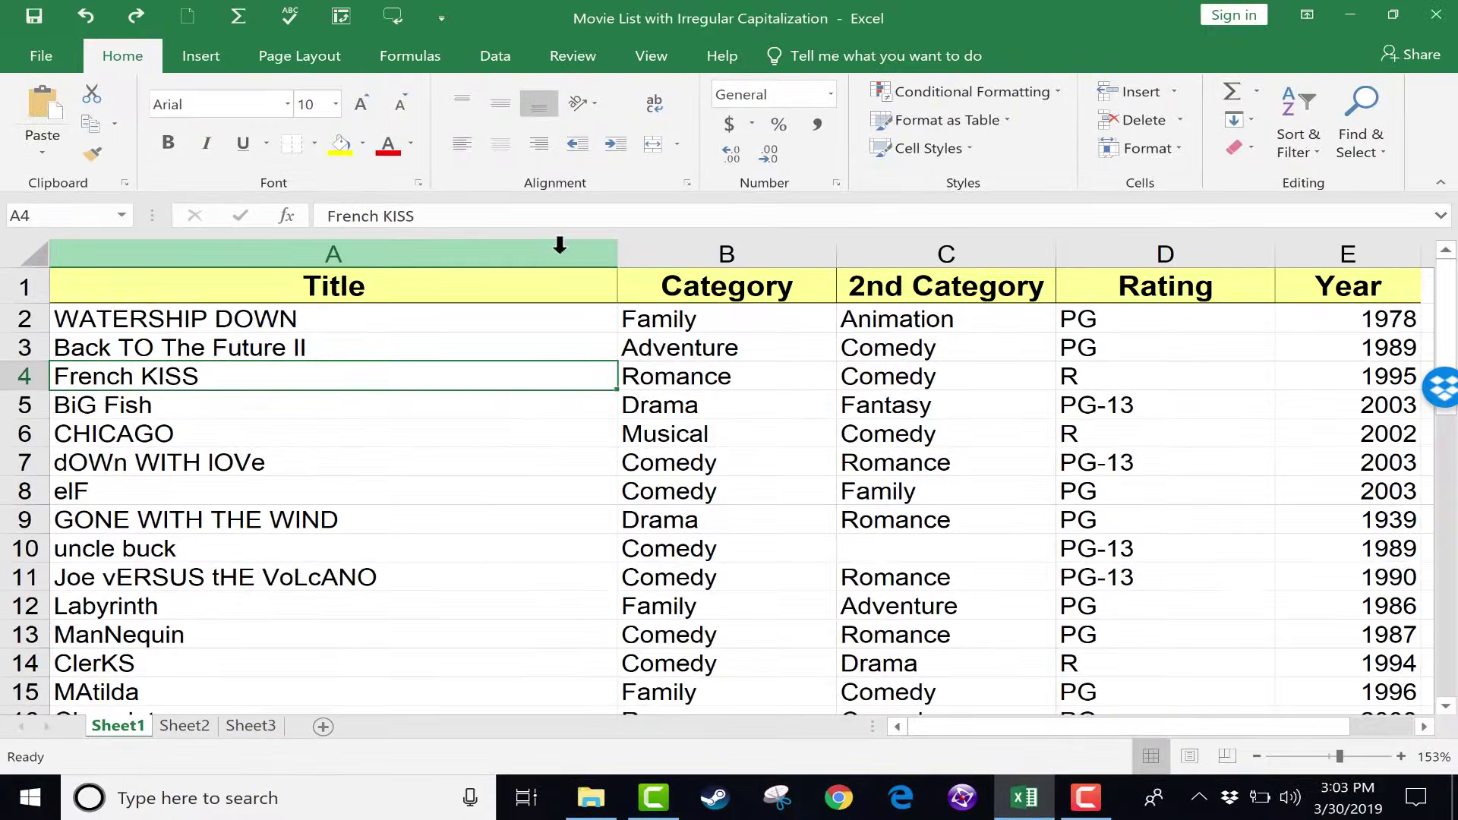
Insert a blank column B and enter =PROPER(A2) in B2, showing 'Watership Down'.
{"action": "right_click", "coordinate": [670, 253]}
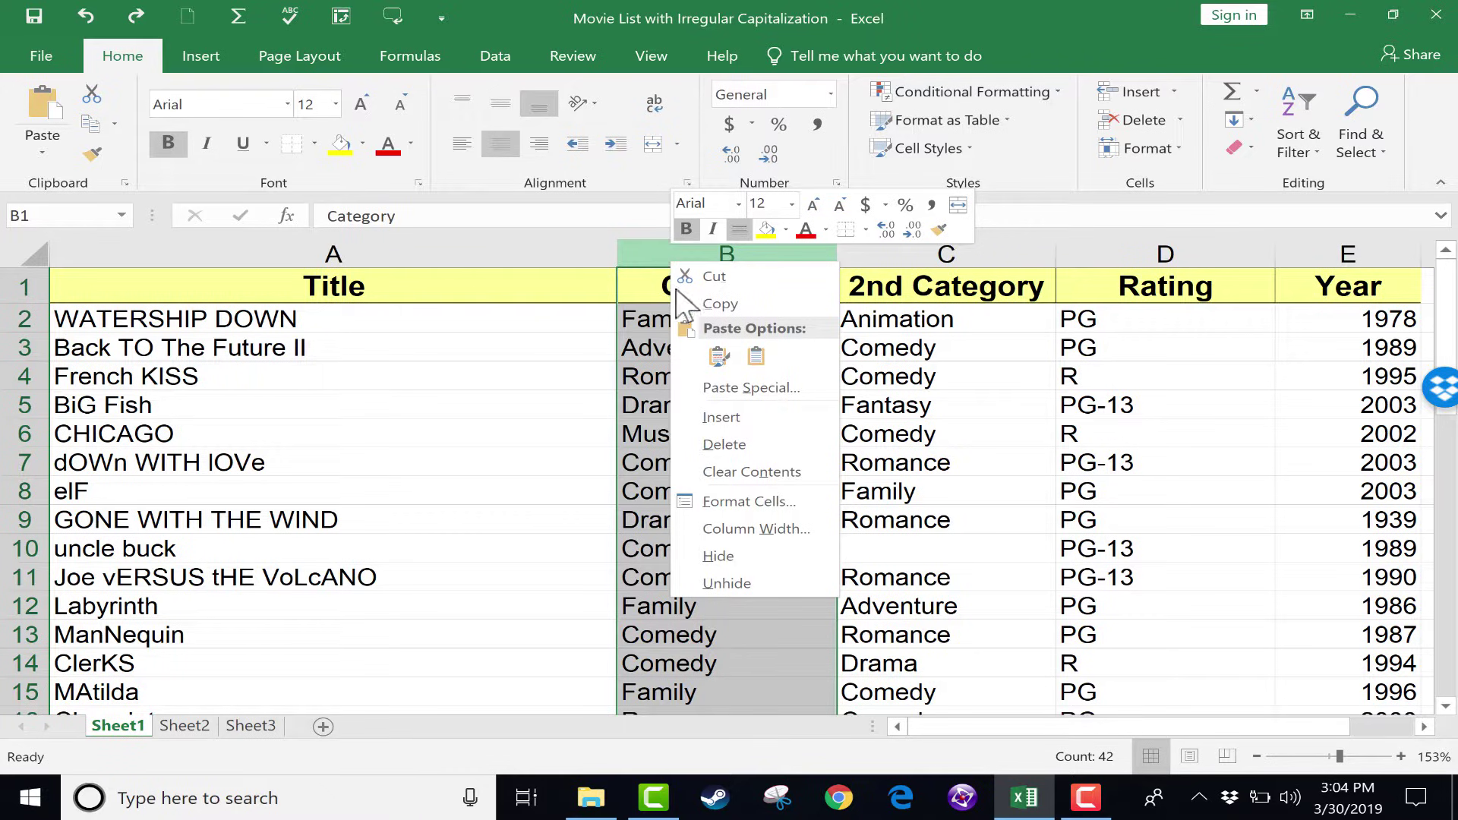
{"action": "left_click", "coordinate": [723, 417]}
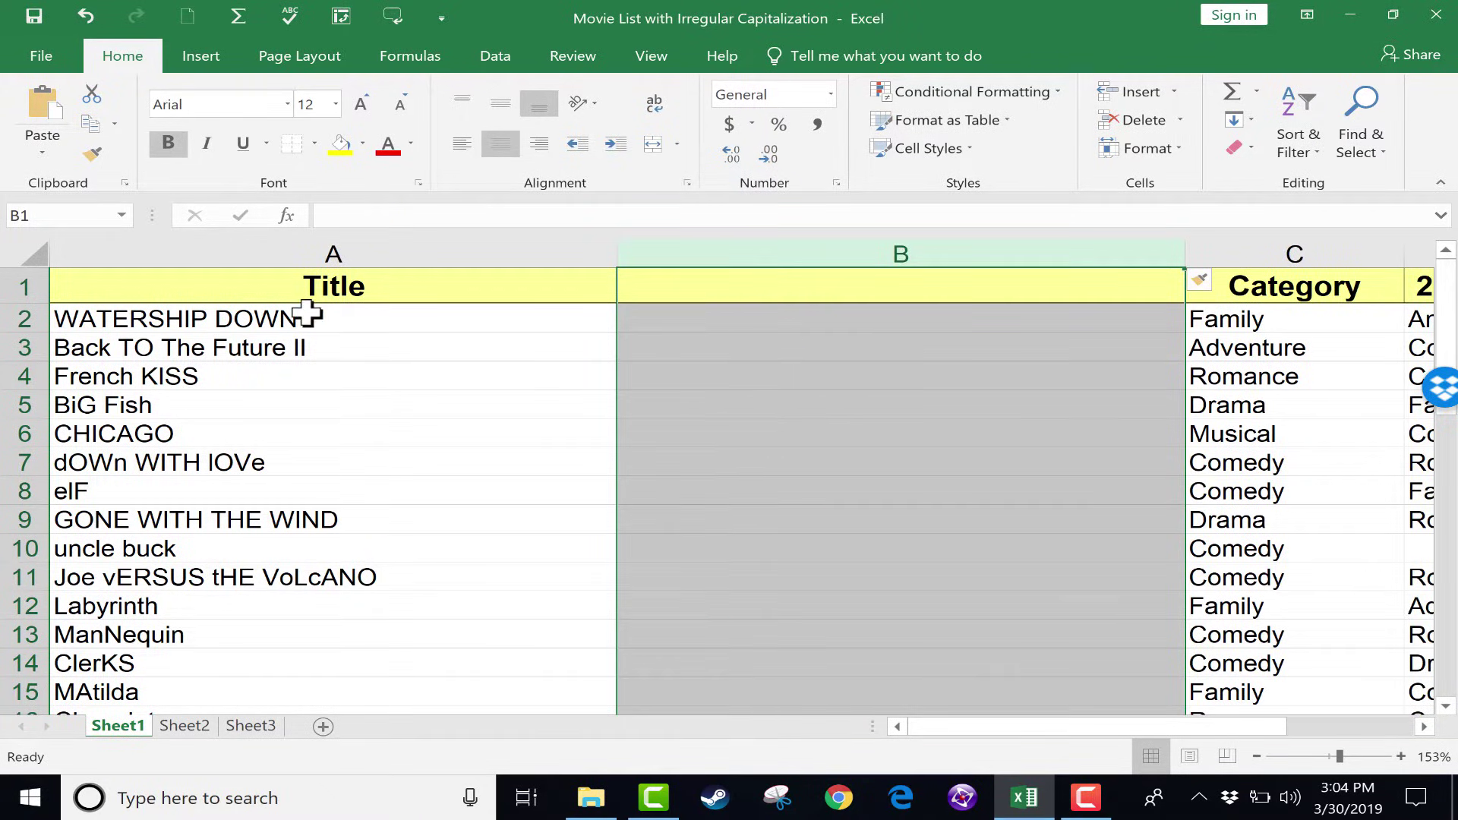
{"action": "left_click", "coordinate": [775, 315]}
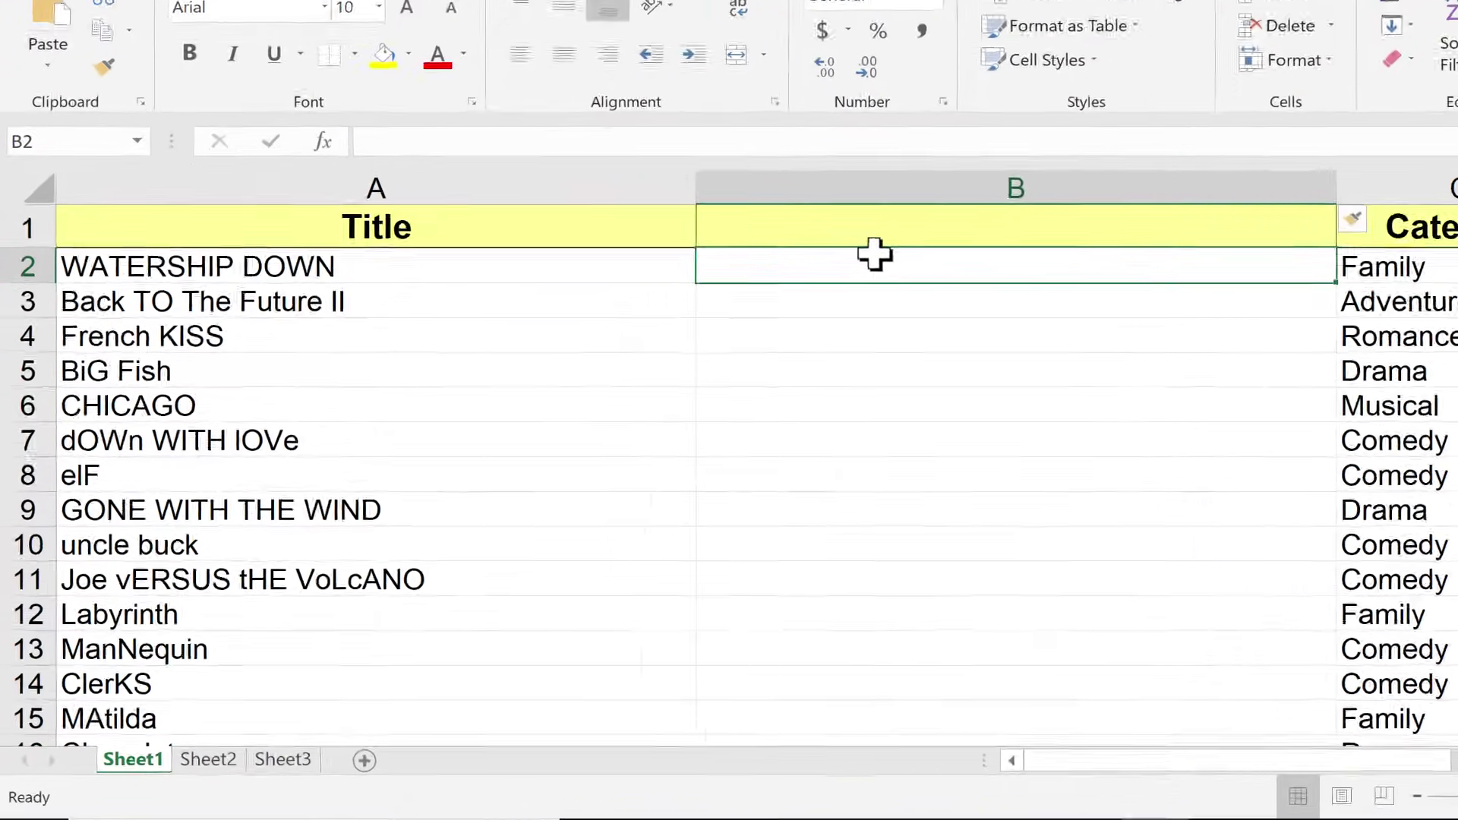
{"action": "type", "text": "="}
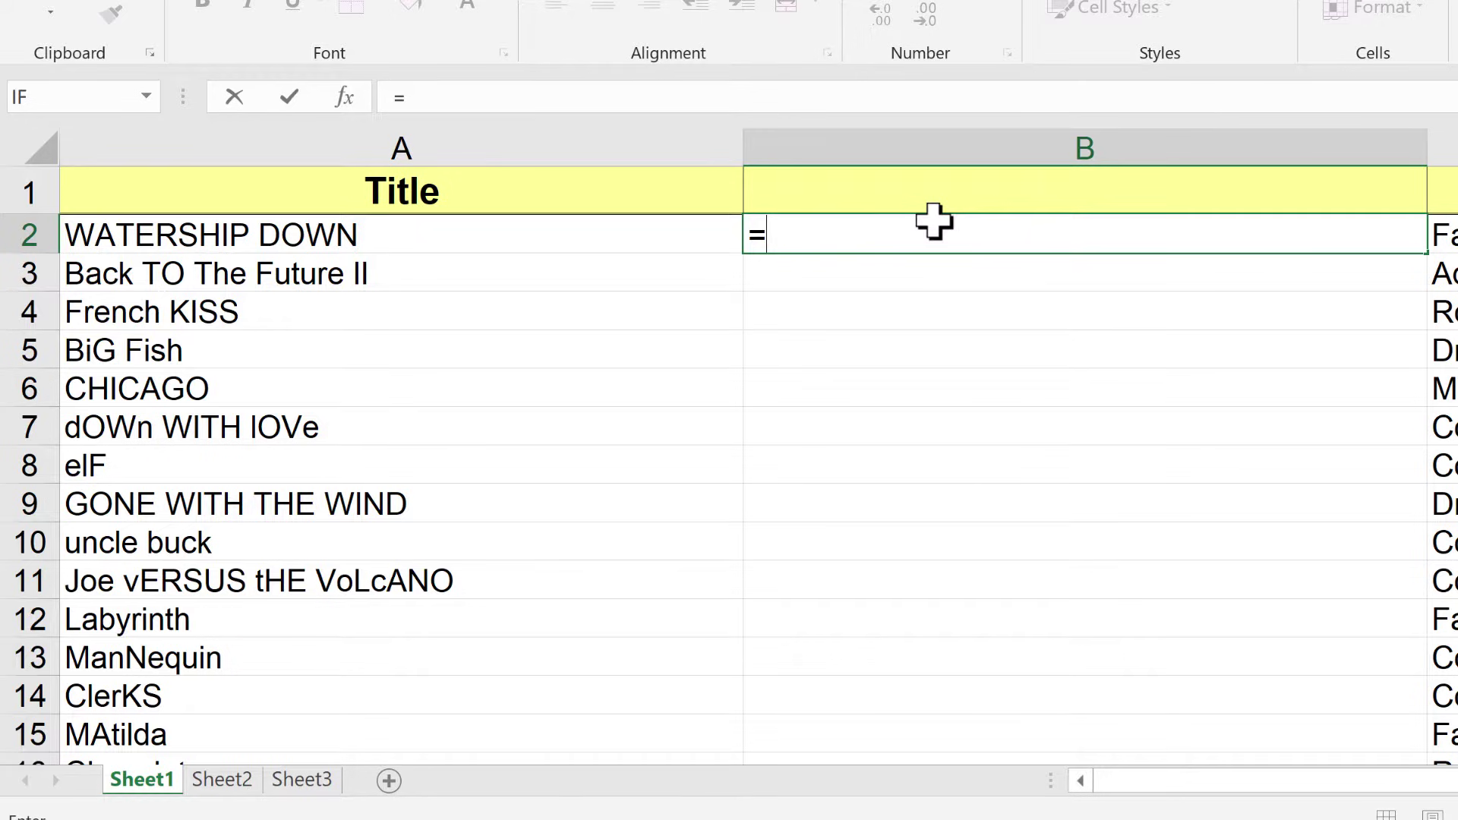
{"action": "type", "text": "proper"}
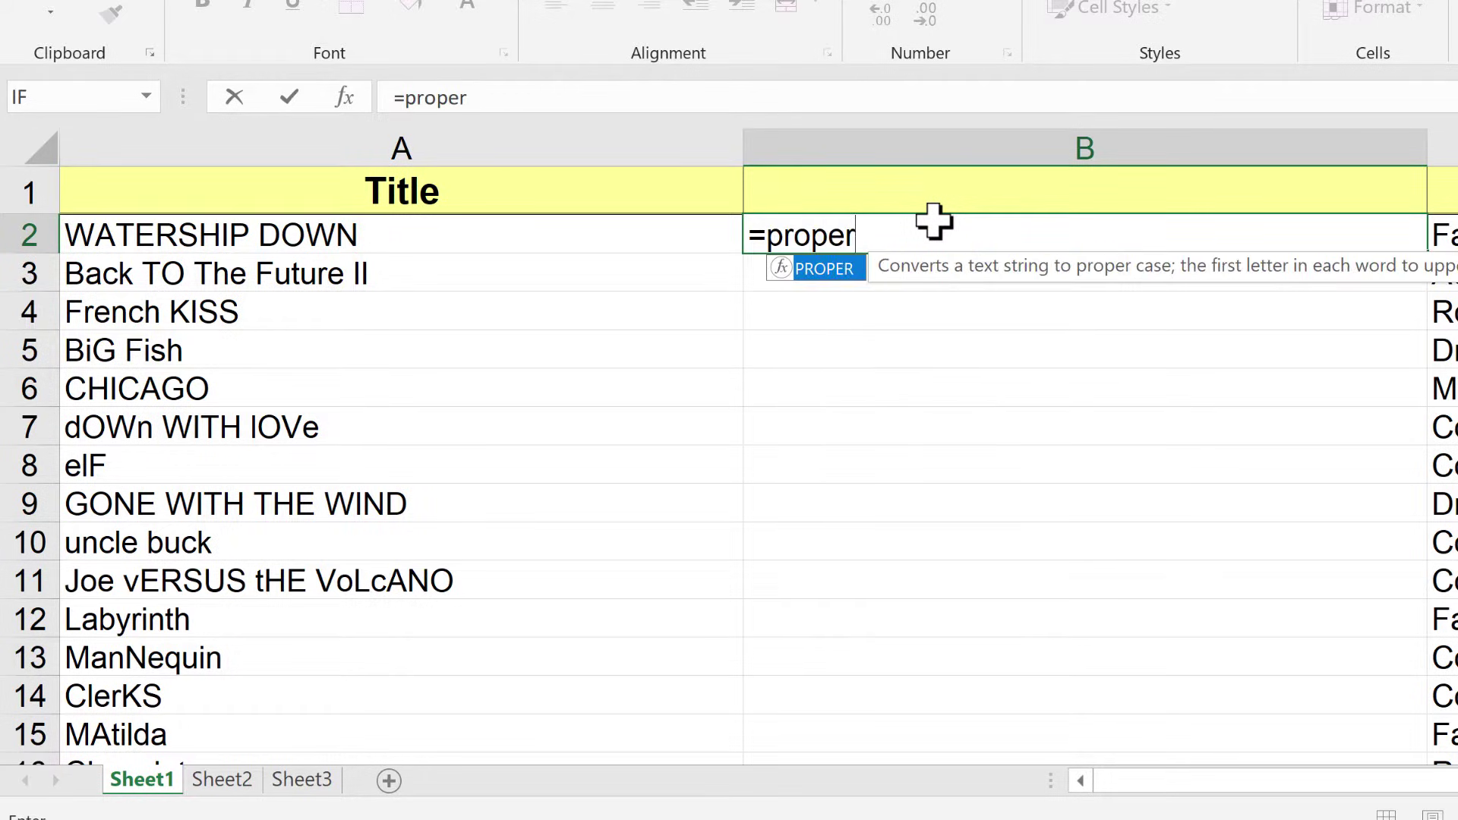
{"action": "type", "text": "("}
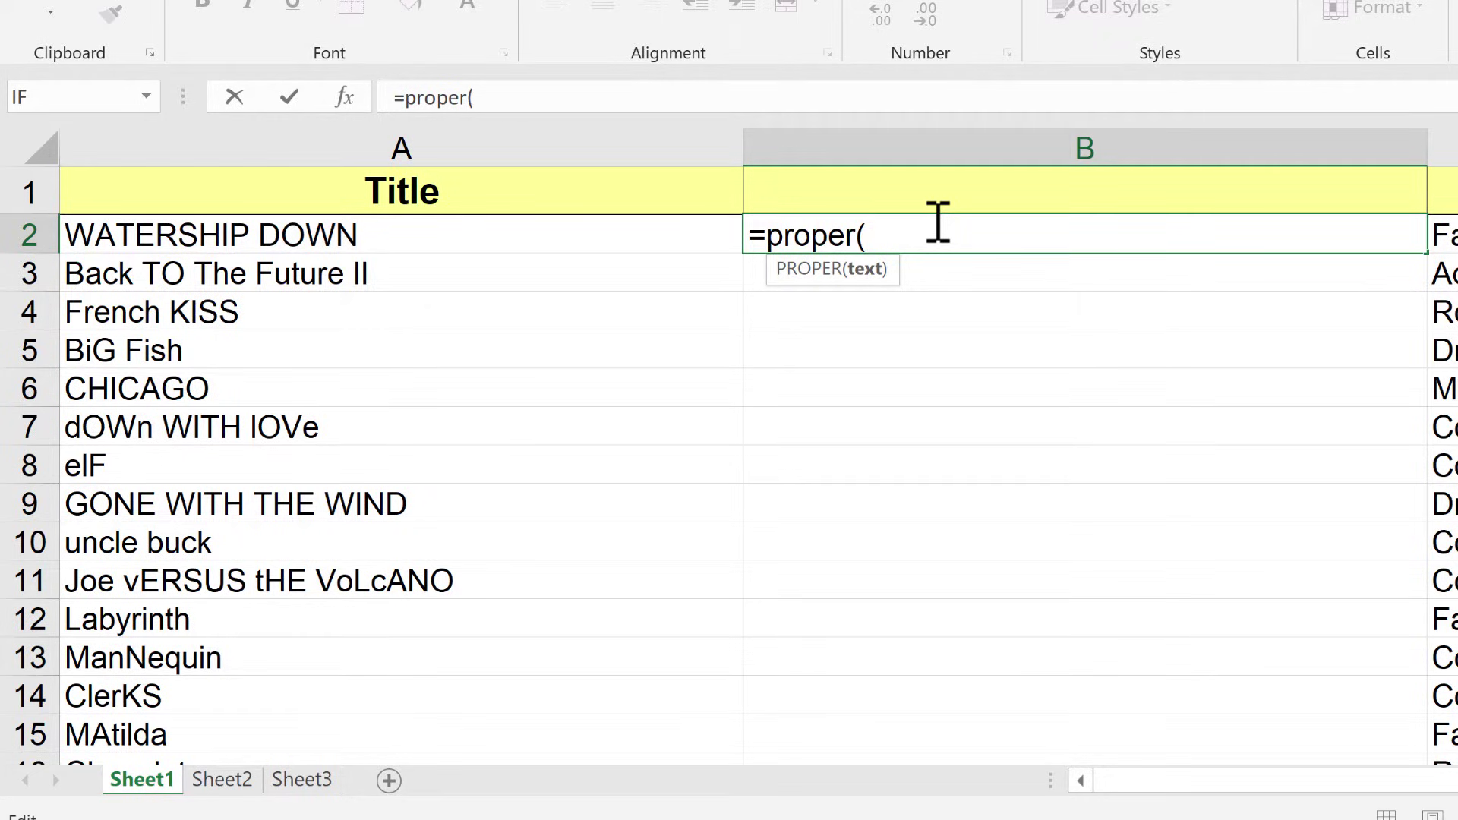
{"action": "left_click", "coordinate": [242, 239]}
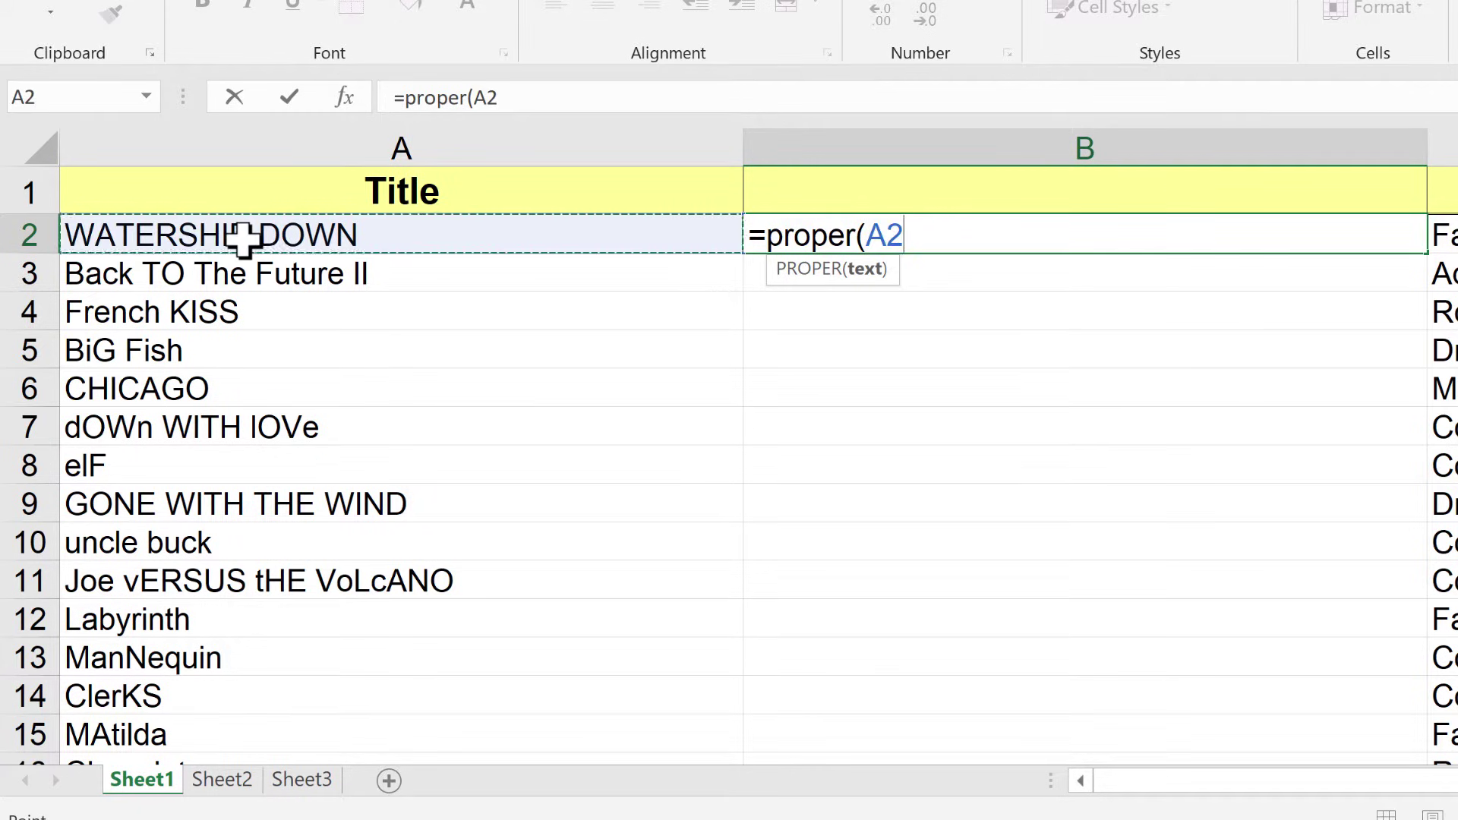
{"action": "type", "text": ")"}
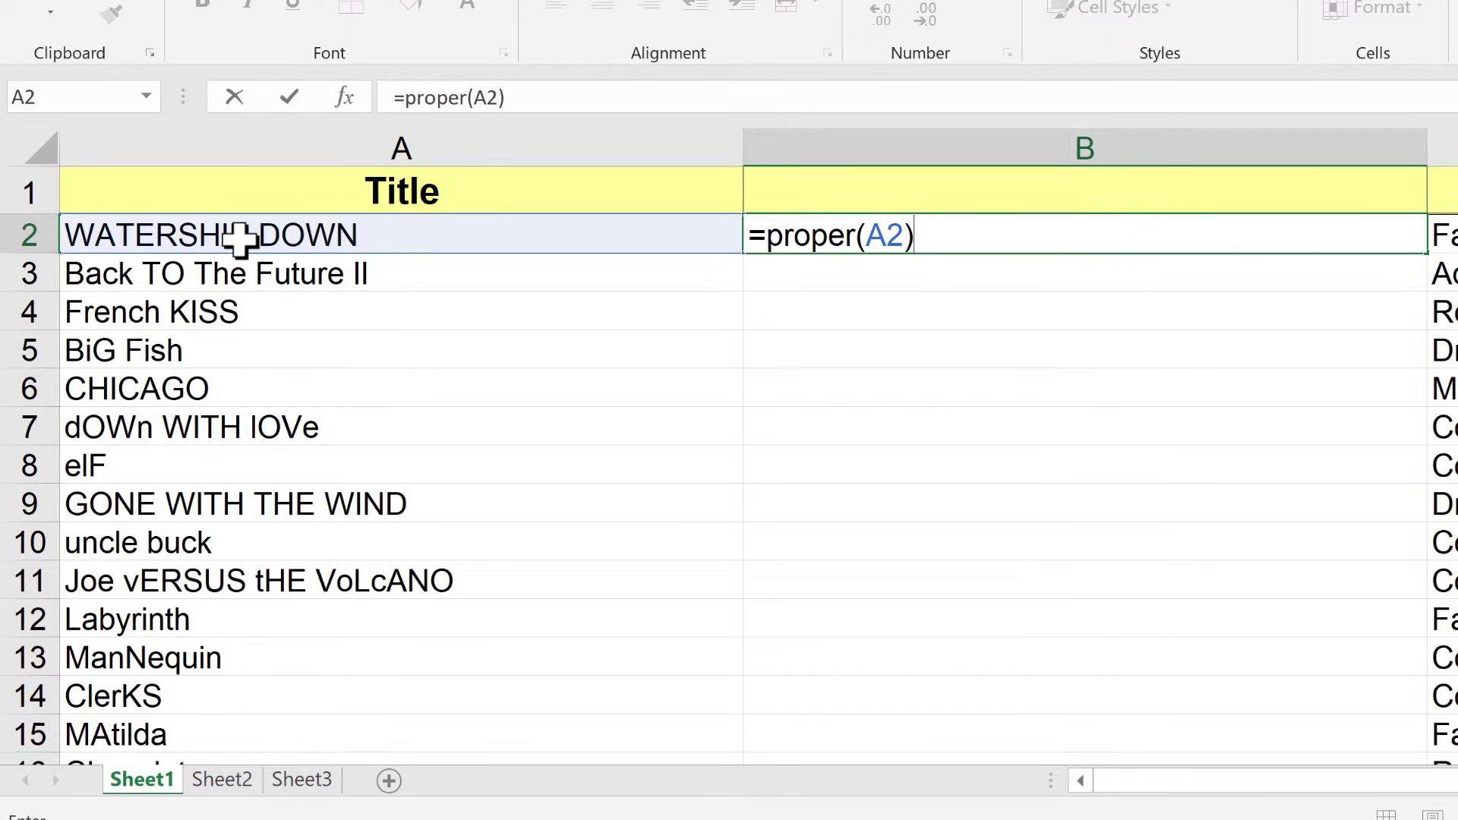
{"action": "key", "text": "BackSpace"}
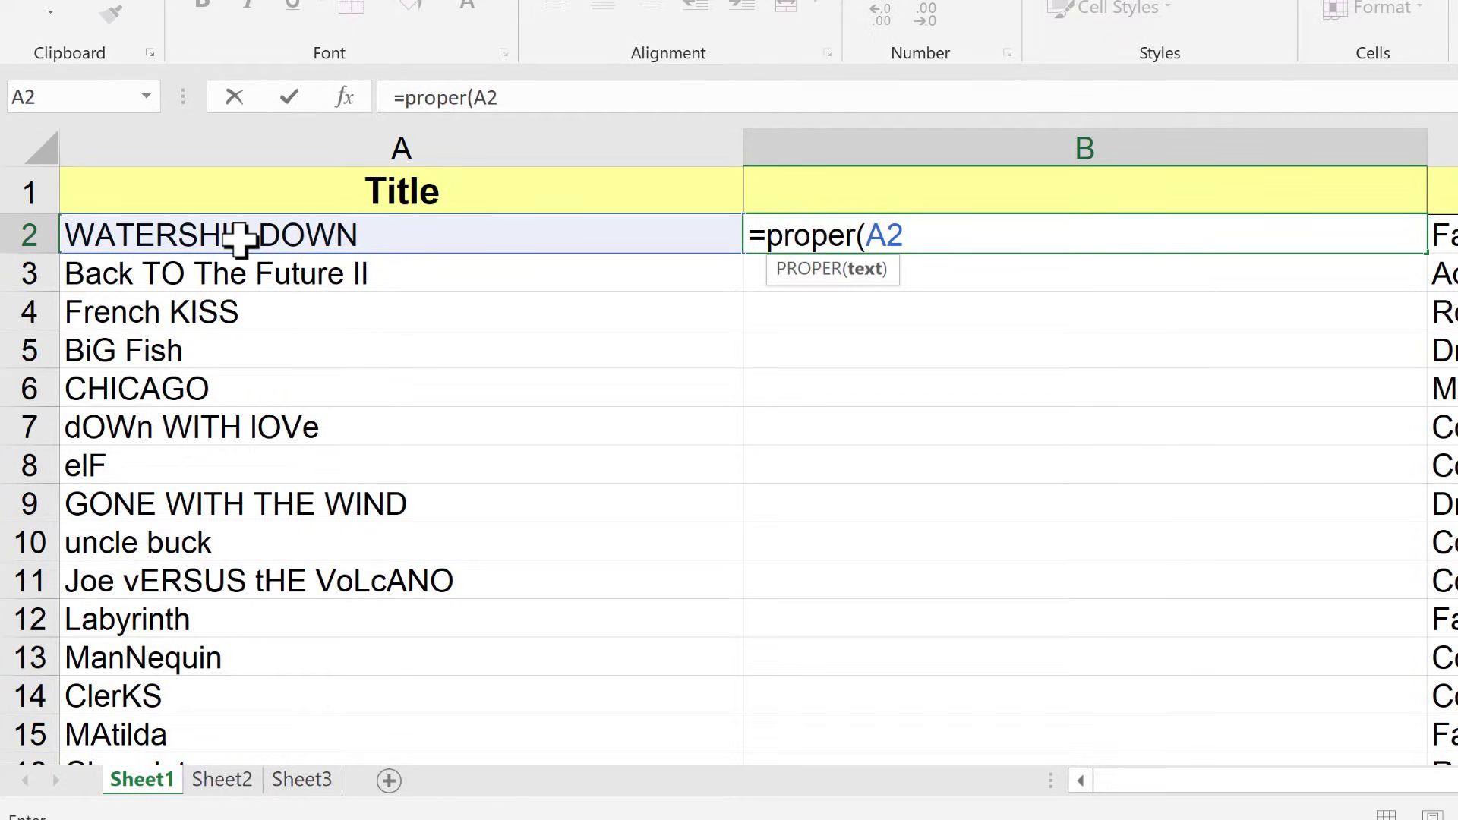
{"action": "key", "text": "Return"}
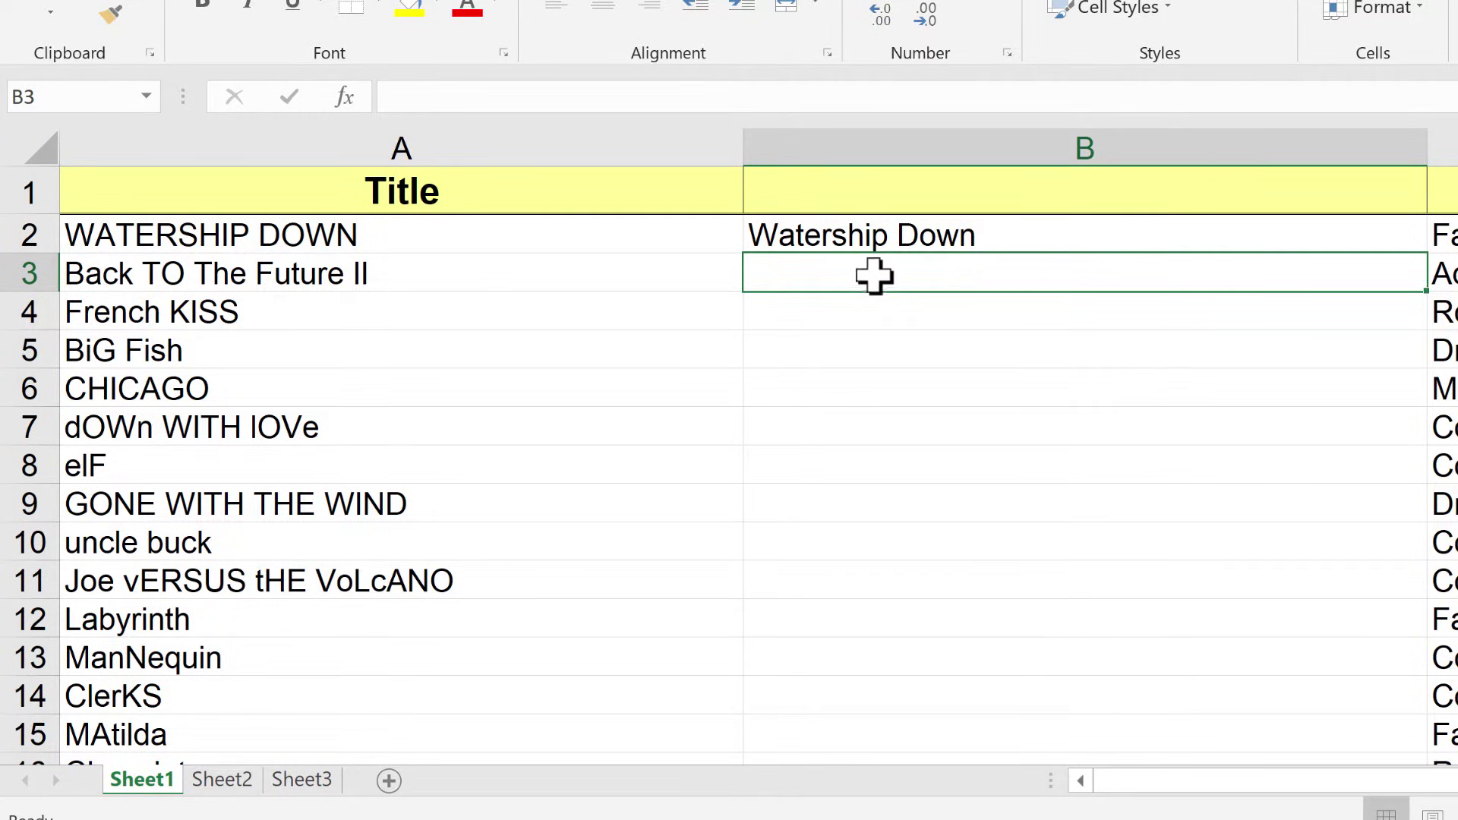
{"action": "type", "text": "="}
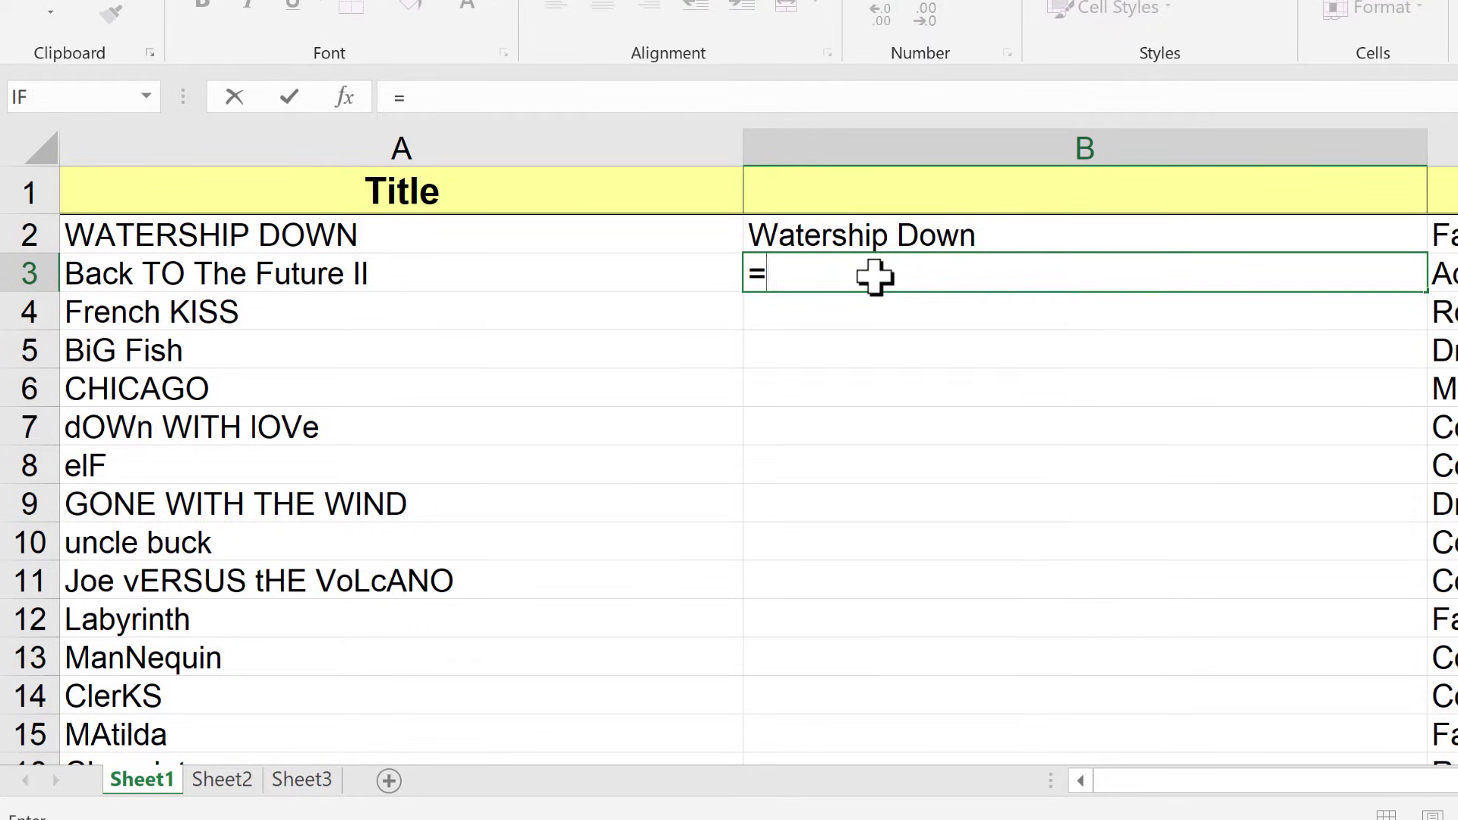
{"action": "type", "text": "prope"}
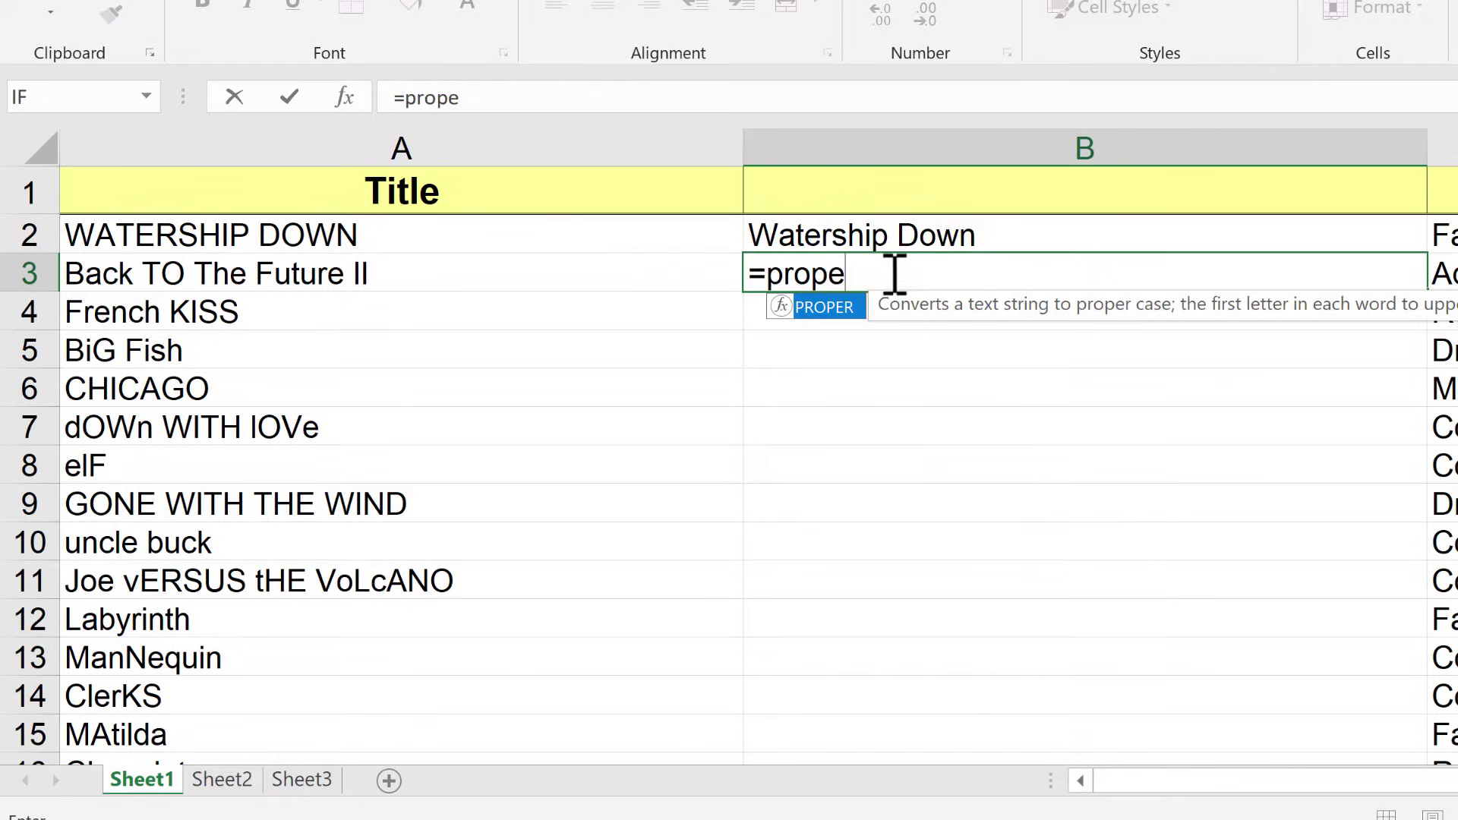
{"action": "left_click_drag", "start_coordinate": [894, 277], "coordinate": [648, 270]}
{"action": "key", "text": "BackSpace"}
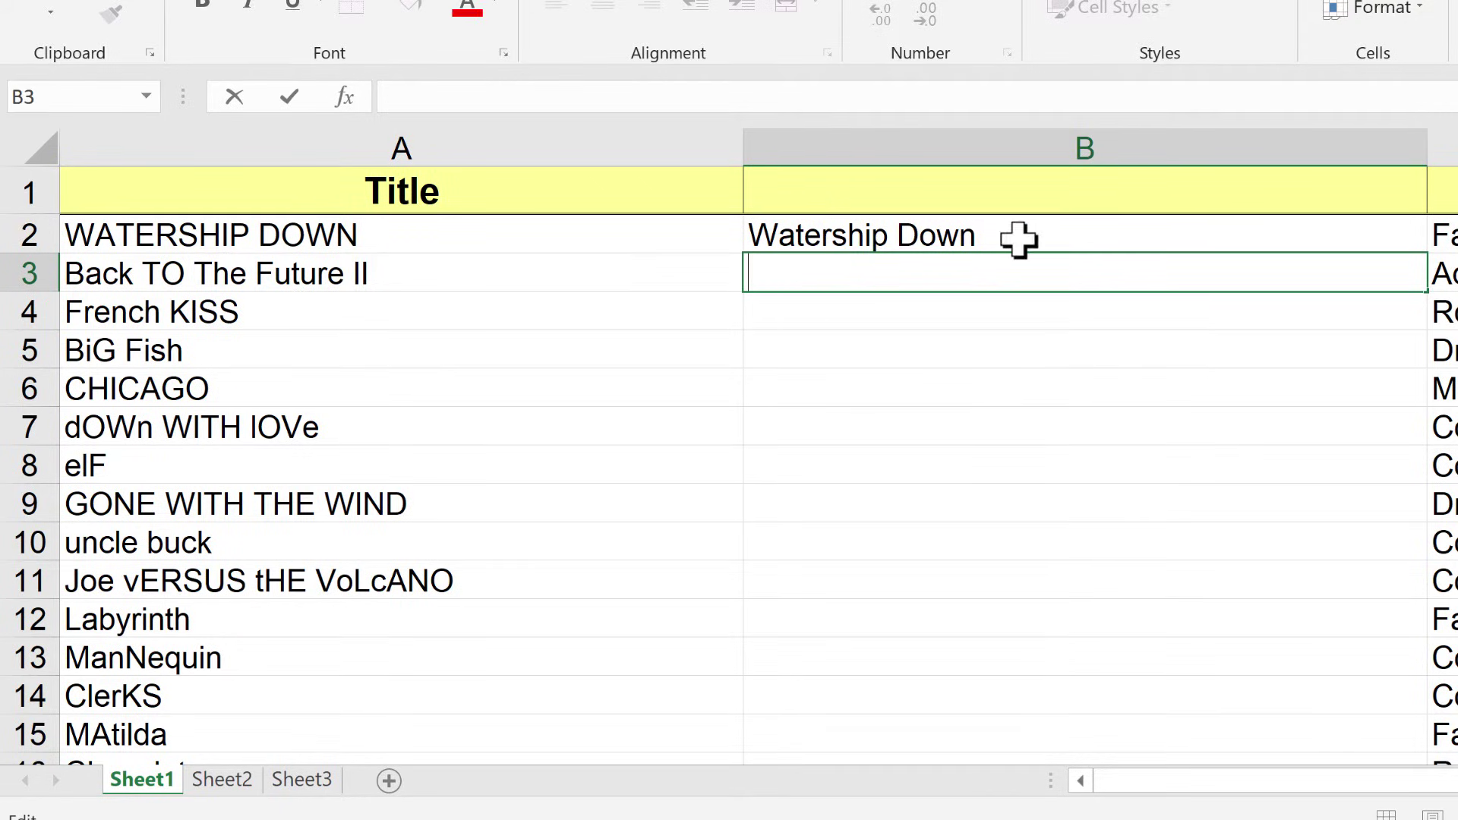
{"action": "left_click", "coordinate": [1159, 235]}
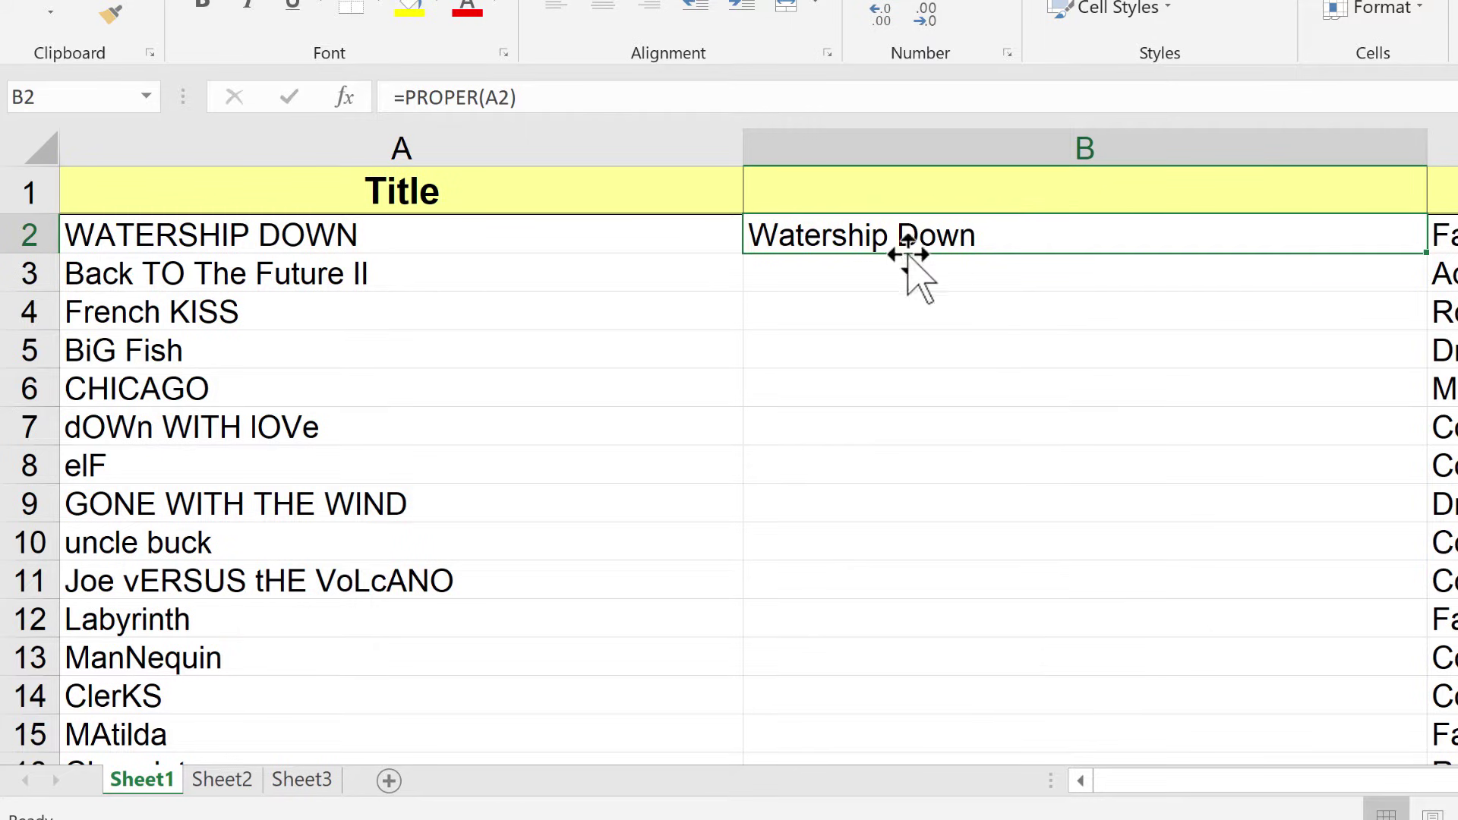
{"action": "double_click", "coordinate": [1029, 230]}
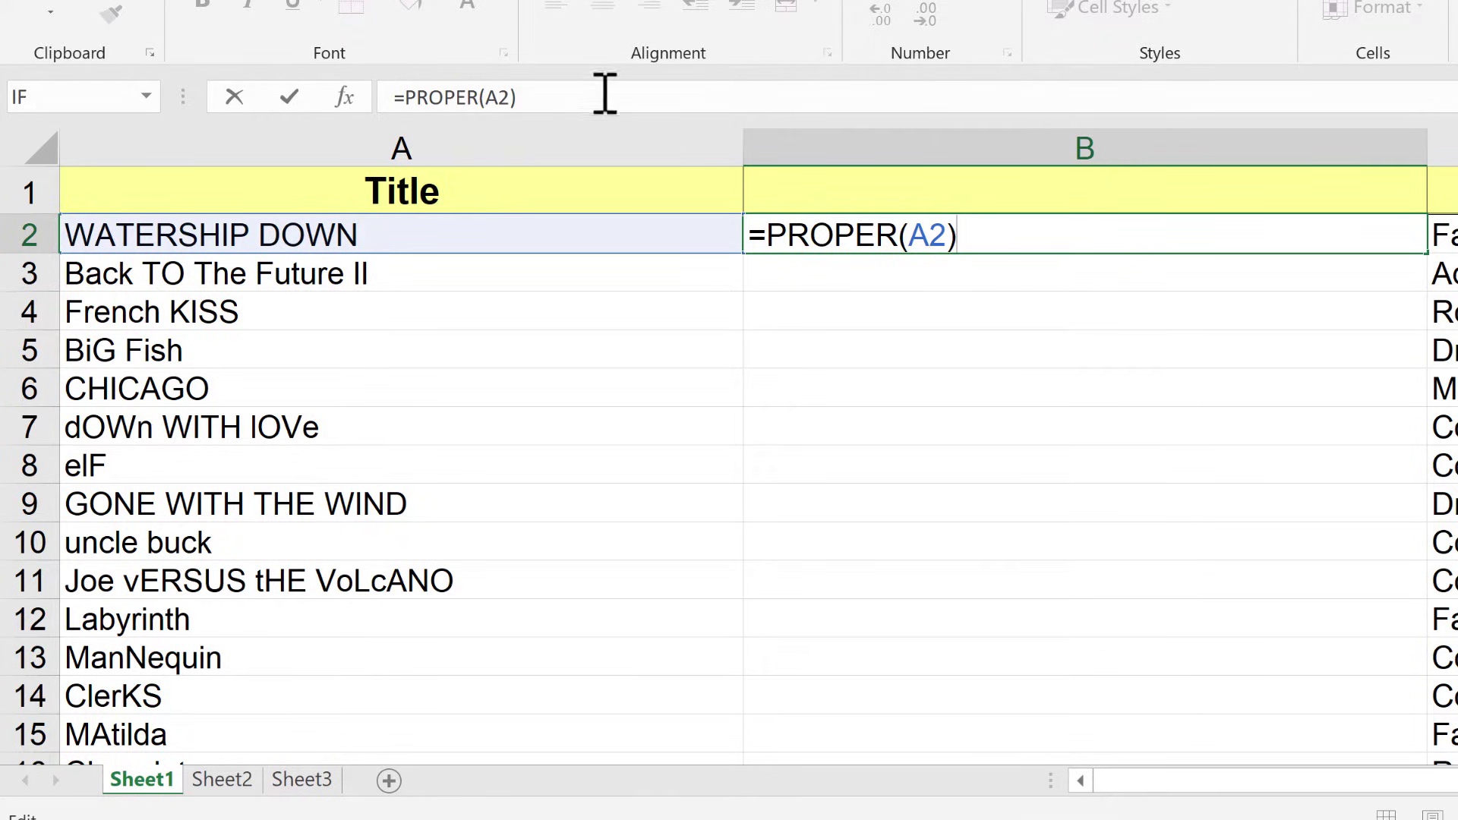
{"action": "key", "text": "Return"}
{"action": "key", "text": "Return"}
{"action": "left_click", "coordinate": [1074, 235]}
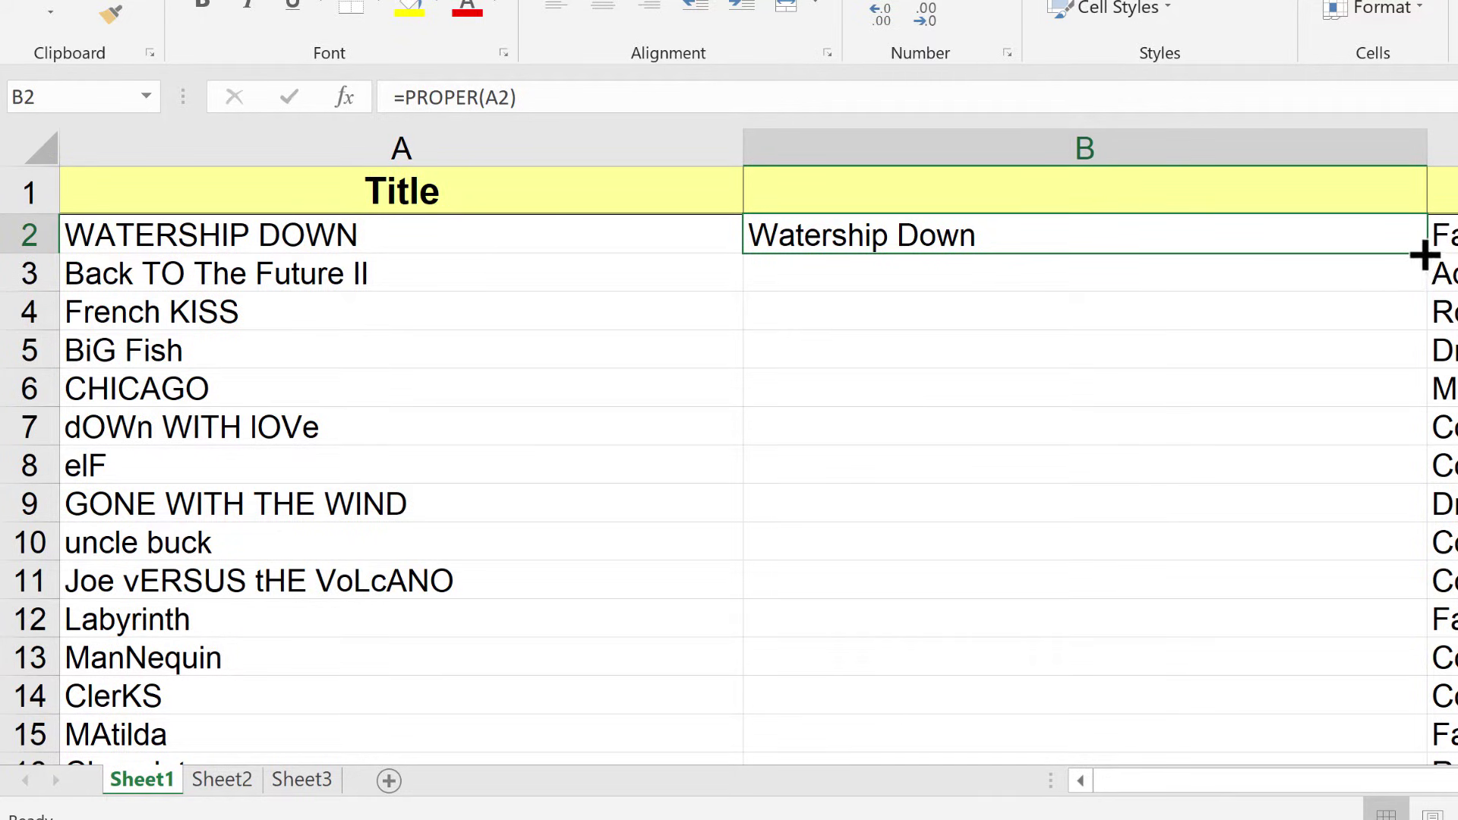
Fill the B2 PROPER formula down to row 42 and check it in B6.
{"action": "left_click_drag", "start_coordinate": [1424, 255], "coordinate": [1428, 688]}
{"action": "scroll", "coordinate": [1245, 486], "scroll_direction": "up", "scroll_amount": 7}
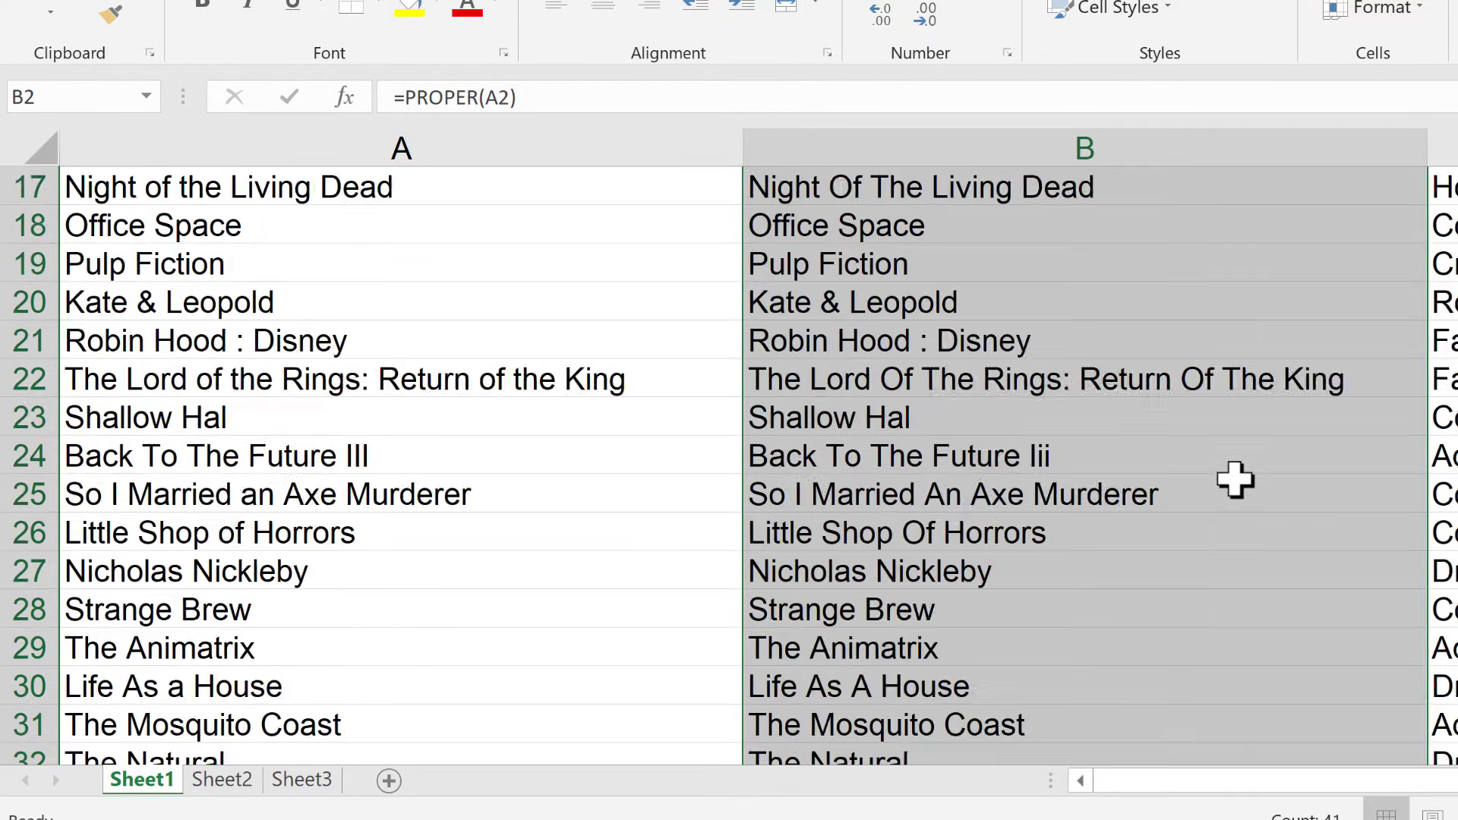
{"action": "scroll", "coordinate": [1235, 480], "scroll_direction": "up", "scroll_amount": 2}
{"action": "left_click", "coordinate": [986, 439]}
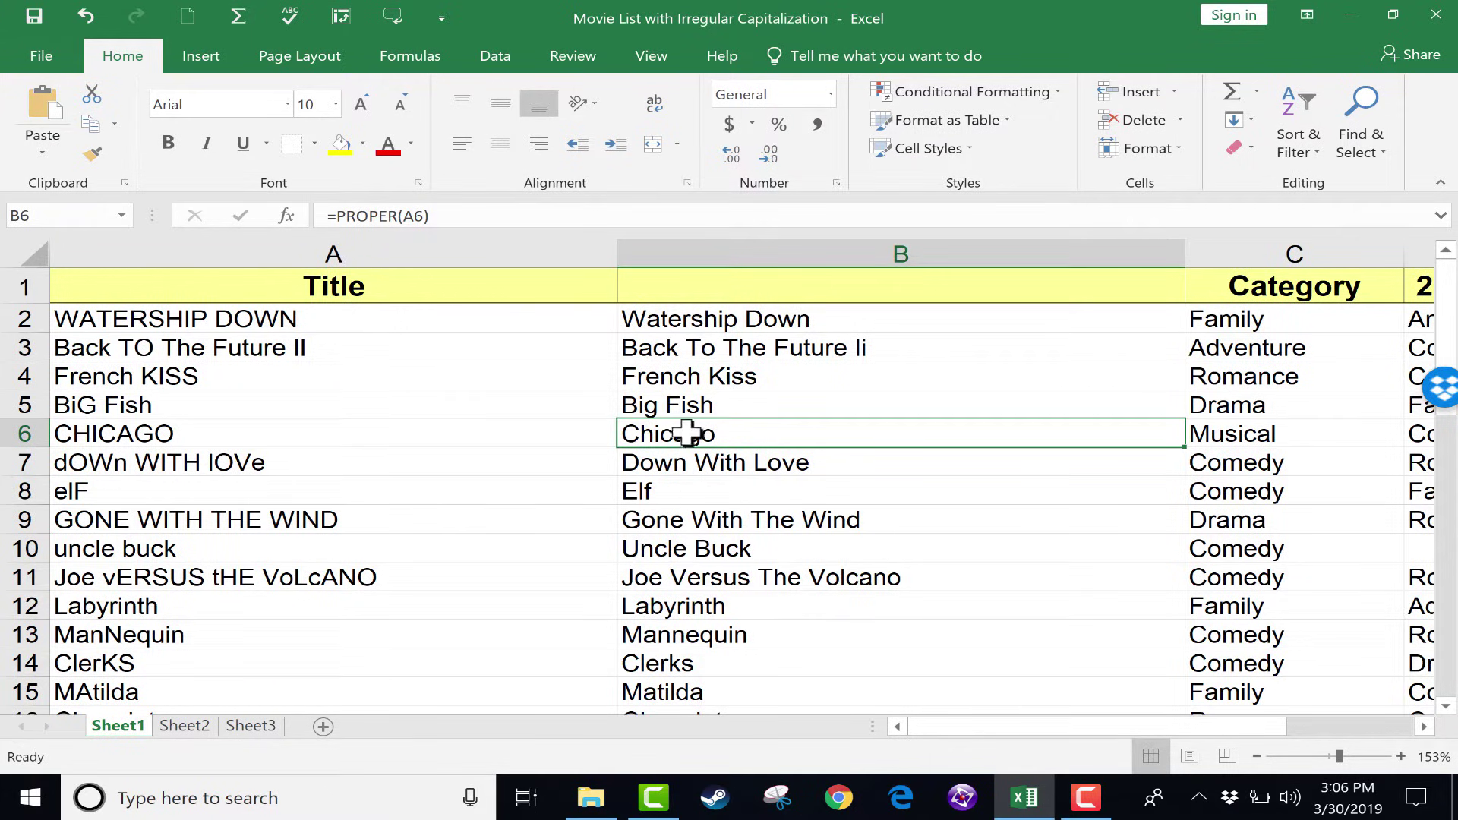
{"action": "left_click", "coordinate": [667, 348]}
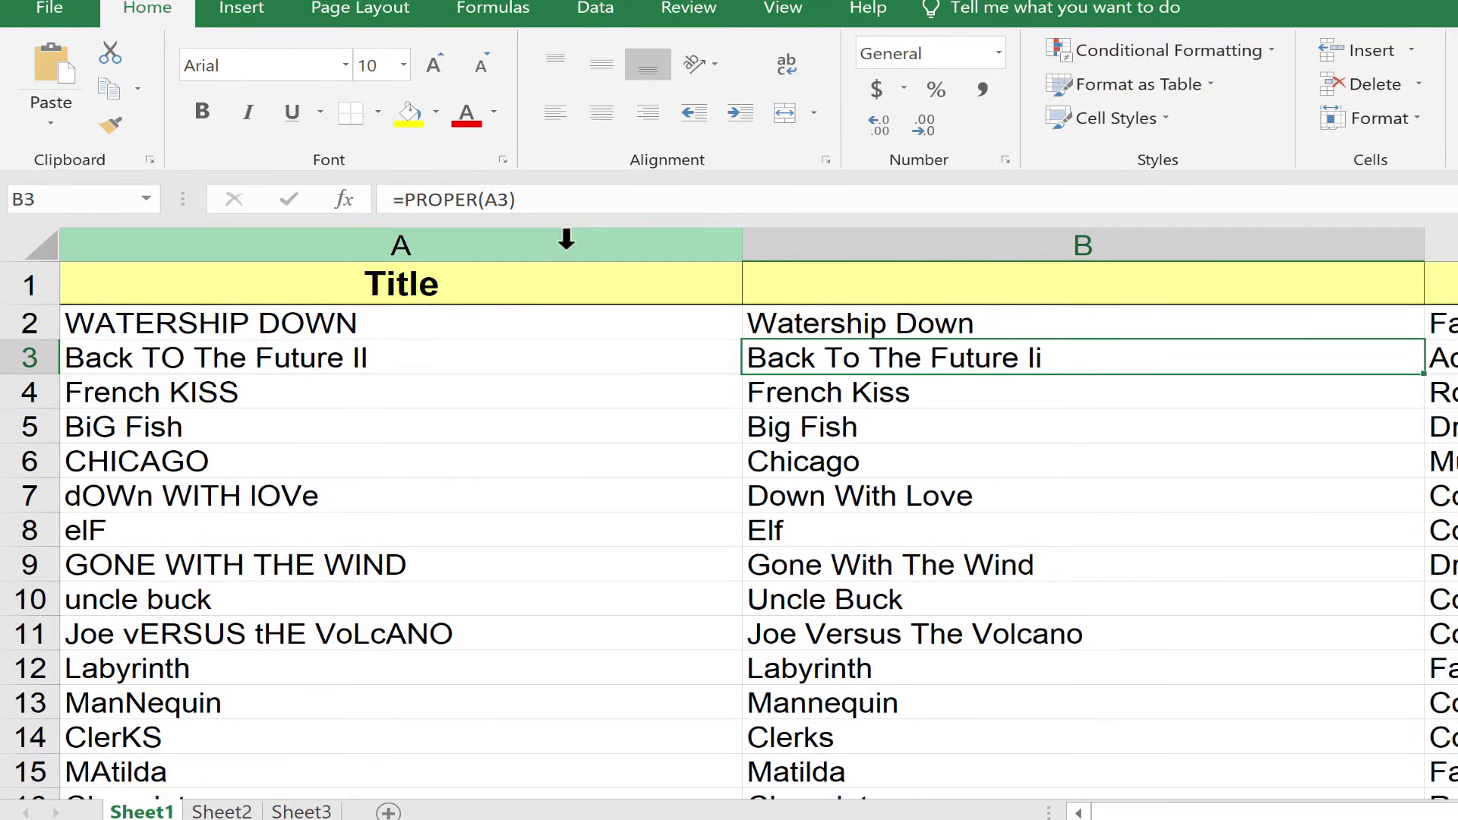
{"action": "right_click", "coordinate": [565, 240]}
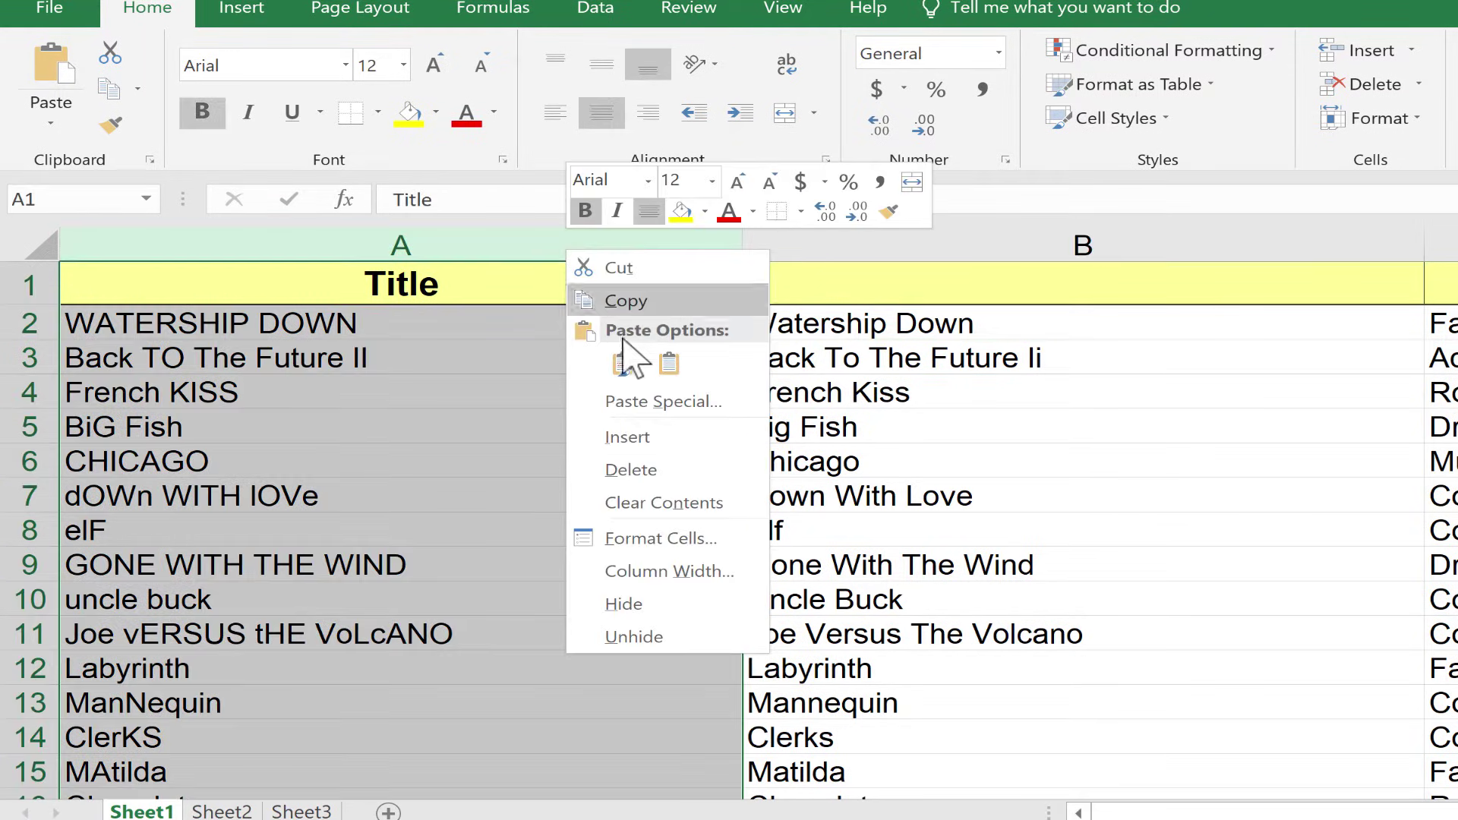
{"action": "left_click", "coordinate": [668, 471]}
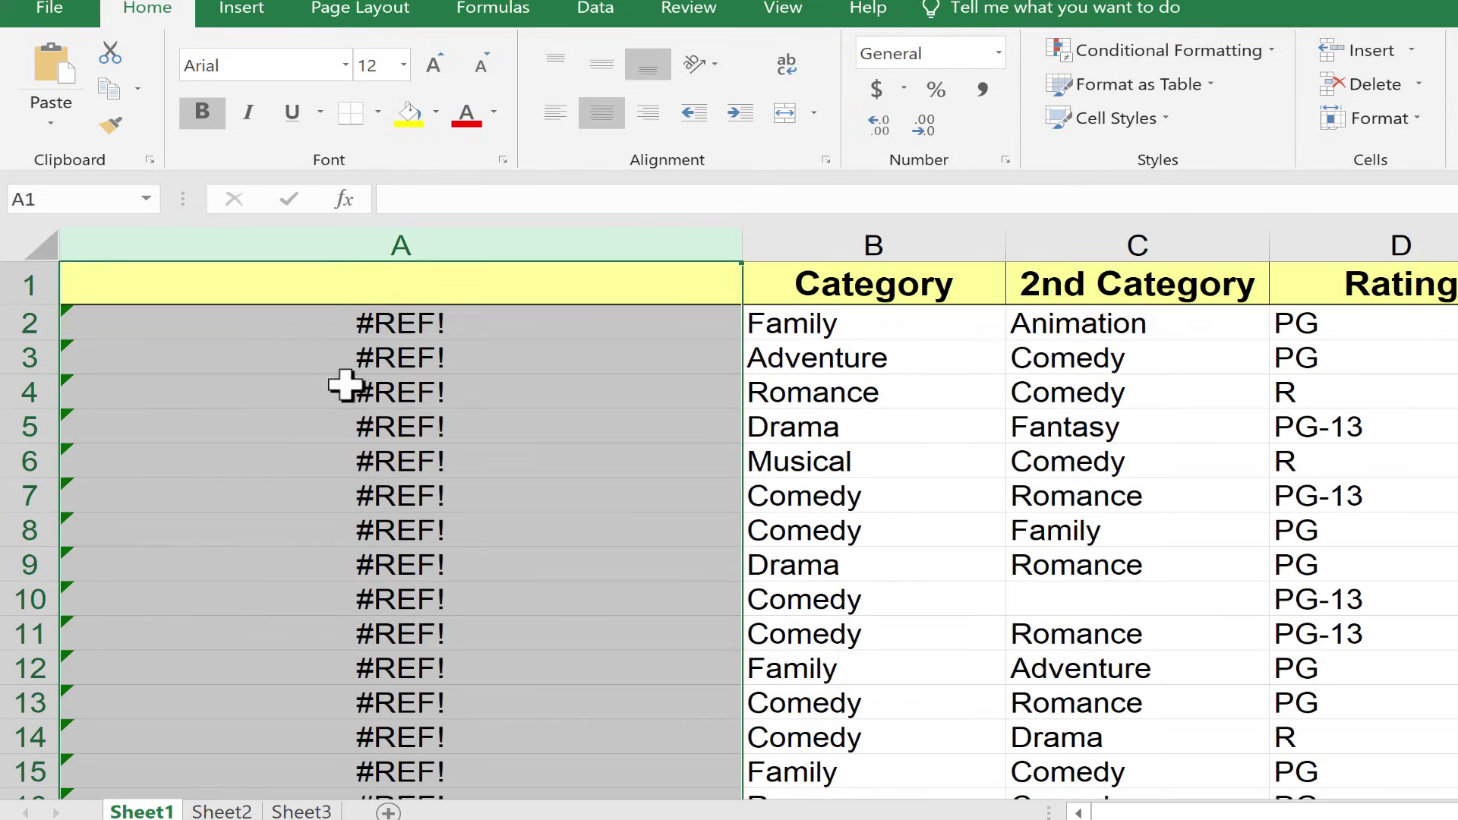
{"action": "key", "text": "ctrl+z"}
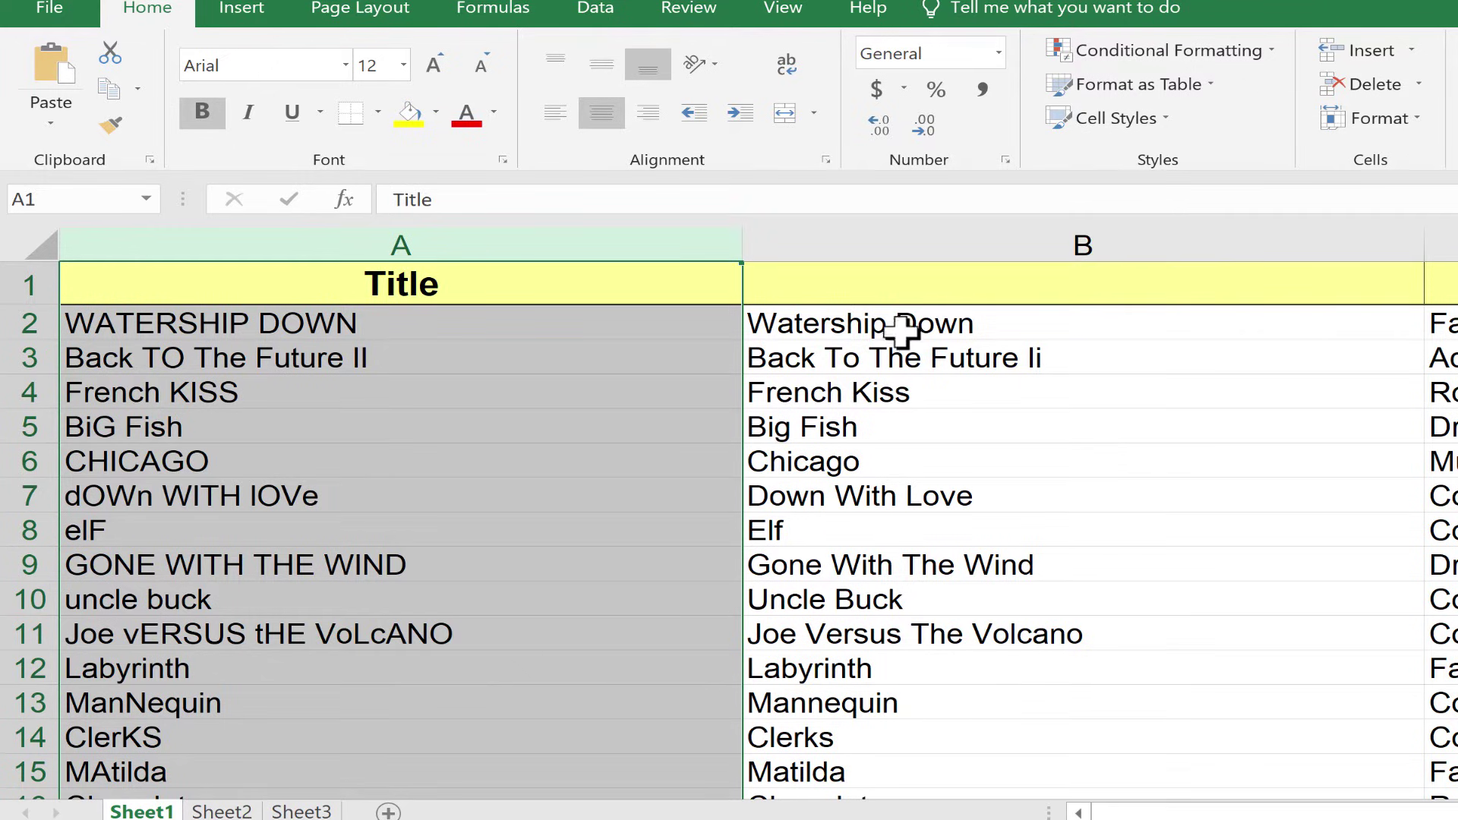
Copy column B and paste it into column A, undoing the paste after #REF! errors.
{"action": "left_click", "coordinate": [989, 235]}
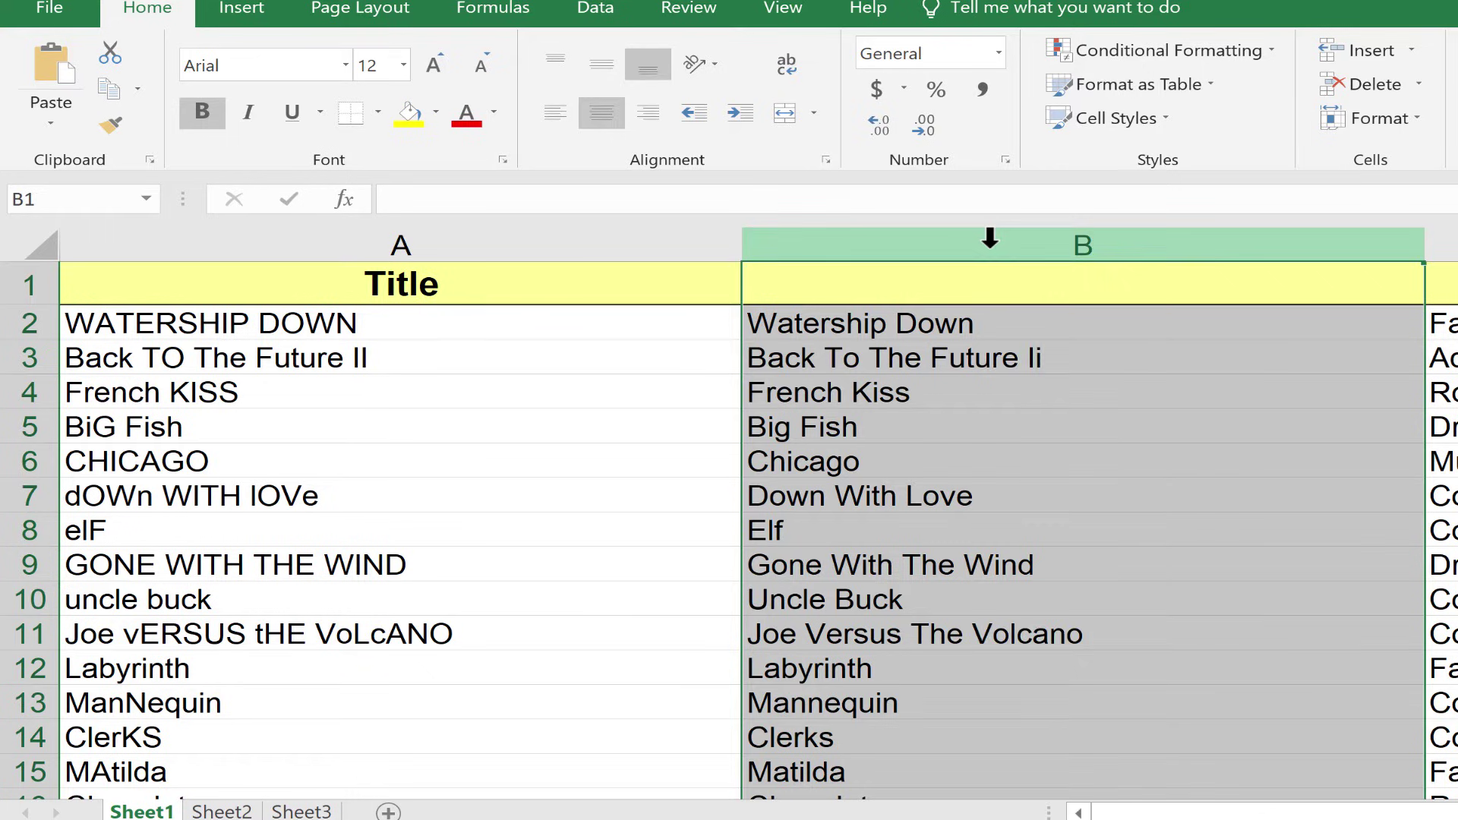
{"action": "right_click", "coordinate": [990, 238]}
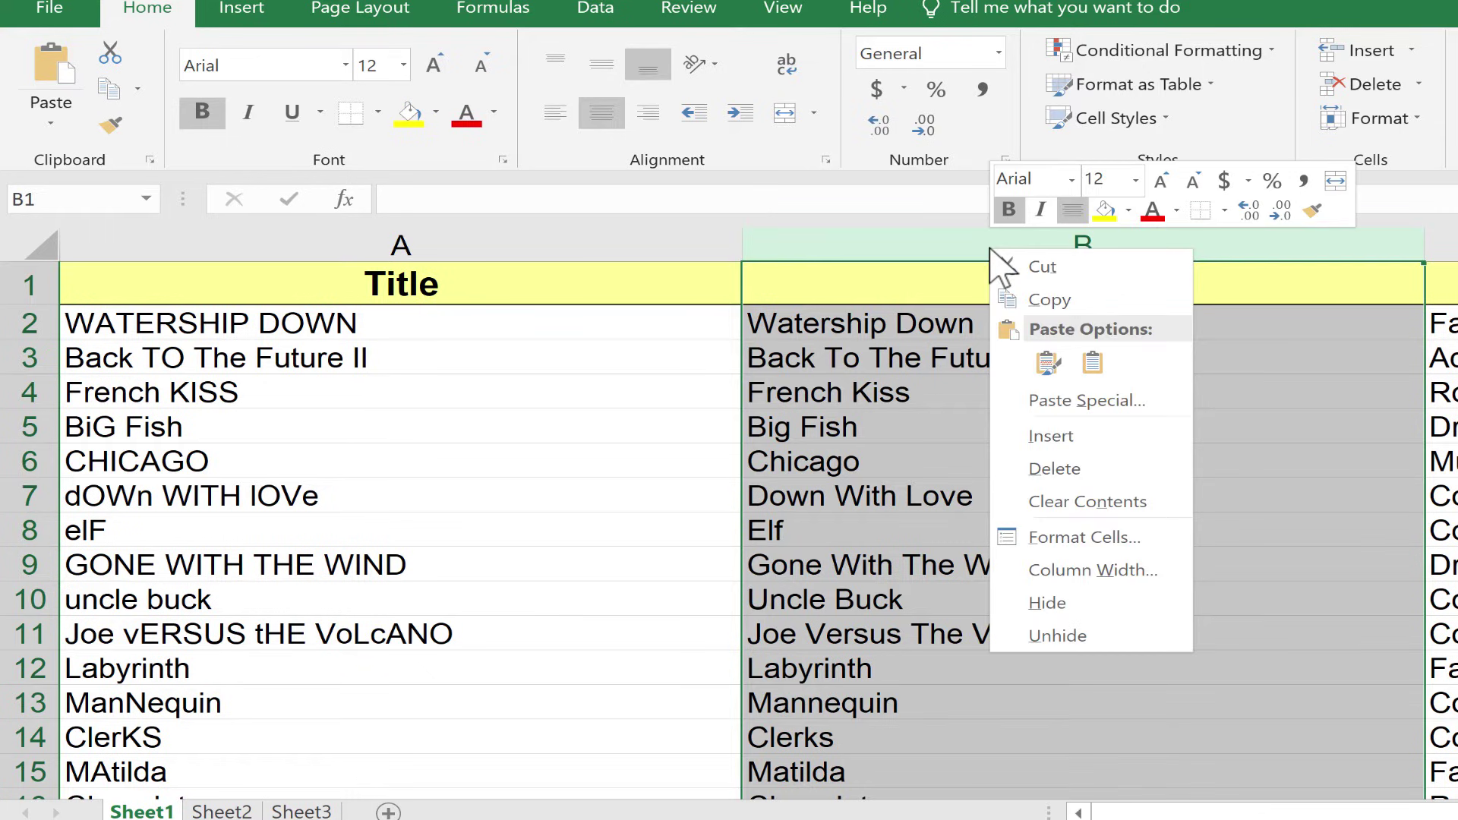
{"action": "left_click", "coordinate": [1044, 301]}
{"action": "left_click", "coordinate": [397, 242]}
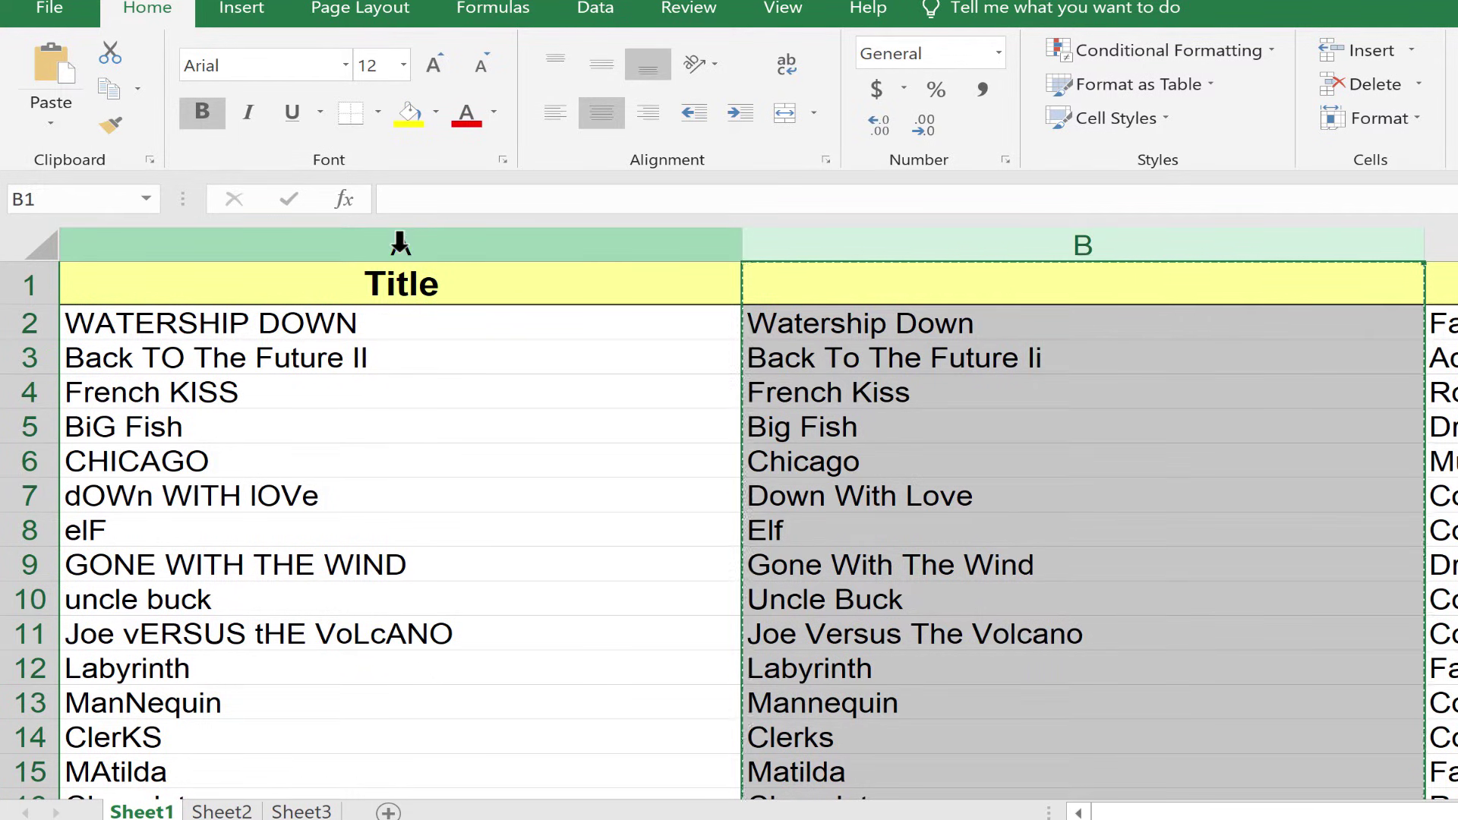
{"action": "right_click", "coordinate": [401, 245]}
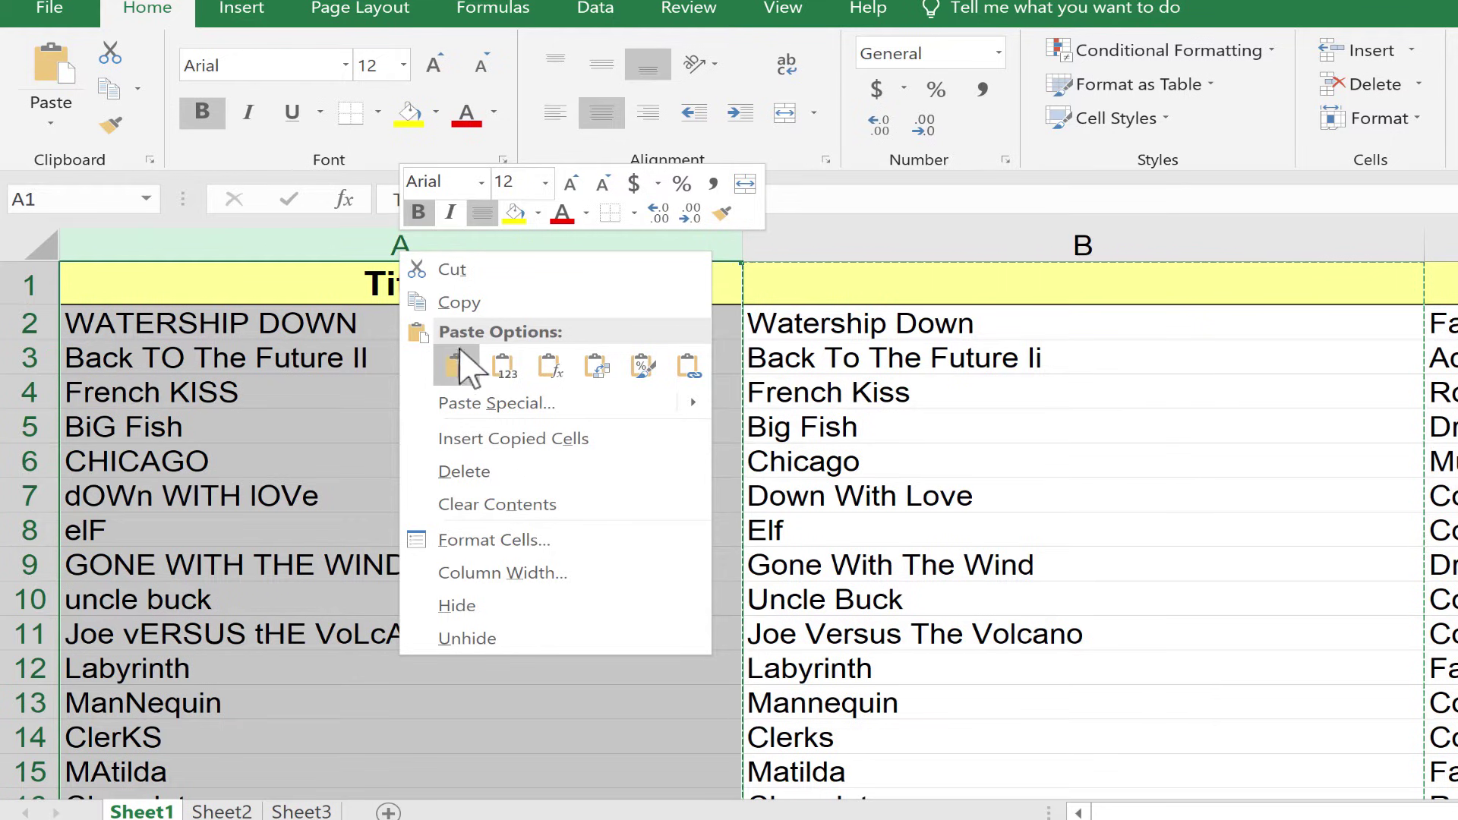
{"action": "left_click", "coordinate": [458, 369]}
{"action": "key", "text": "ctrl+z"}
Paste Special the copied proper-case titles into column A as values only.
{"action": "right_click", "coordinate": [400, 254]}
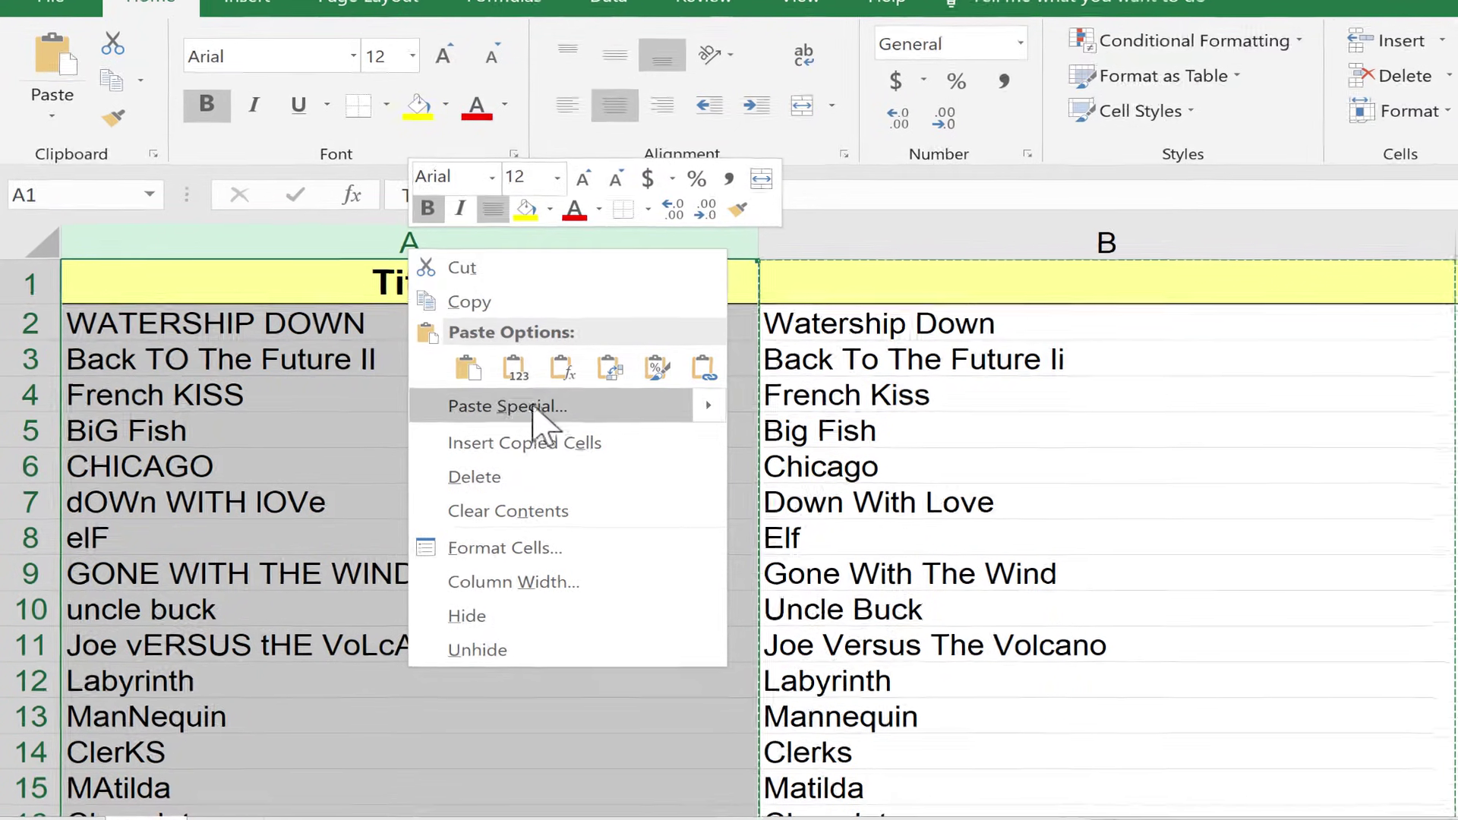
{"action": "left_click", "coordinate": [642, 410]}
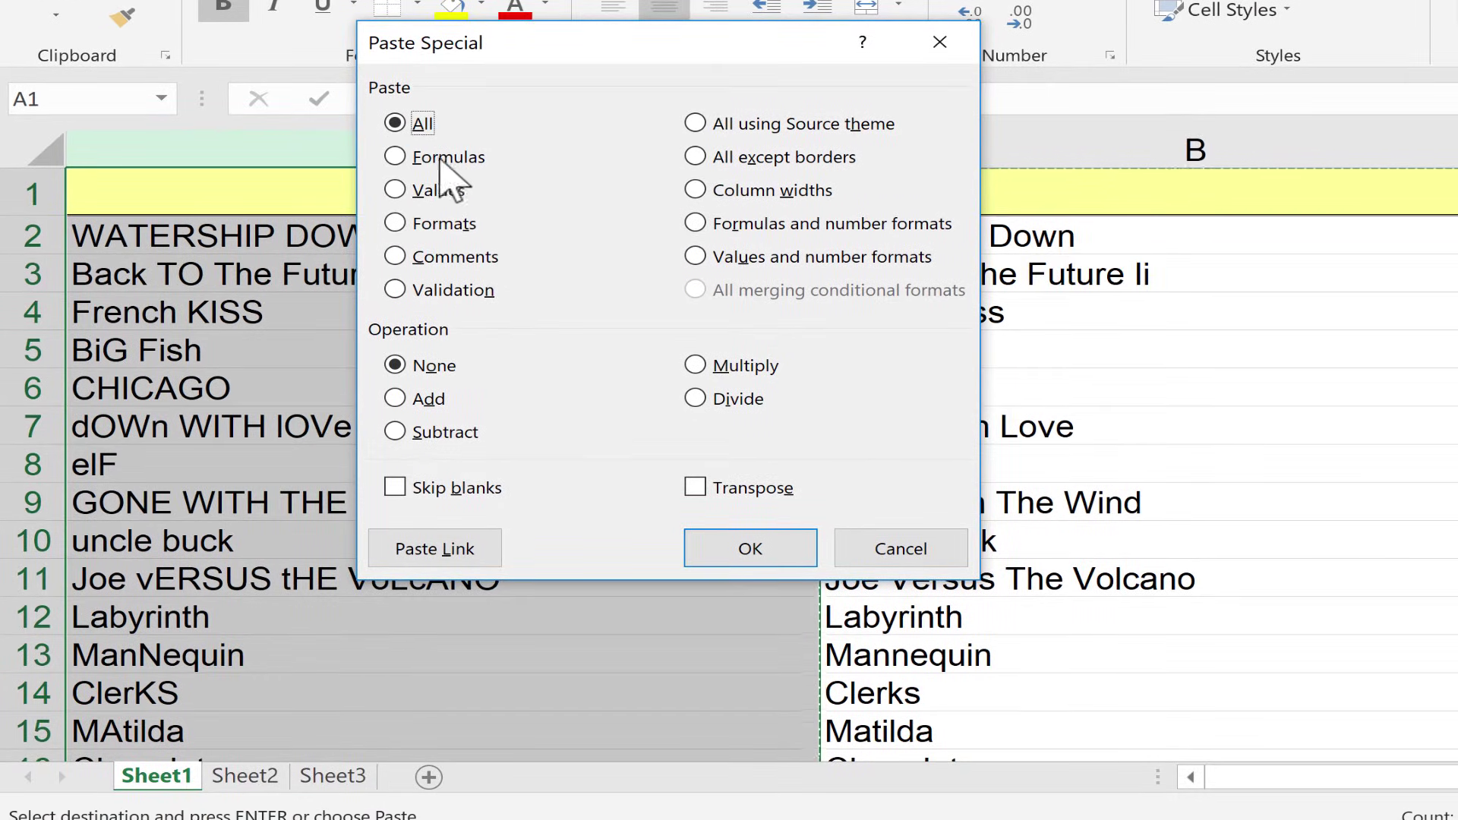
{"action": "left_click", "coordinate": [416, 192]}
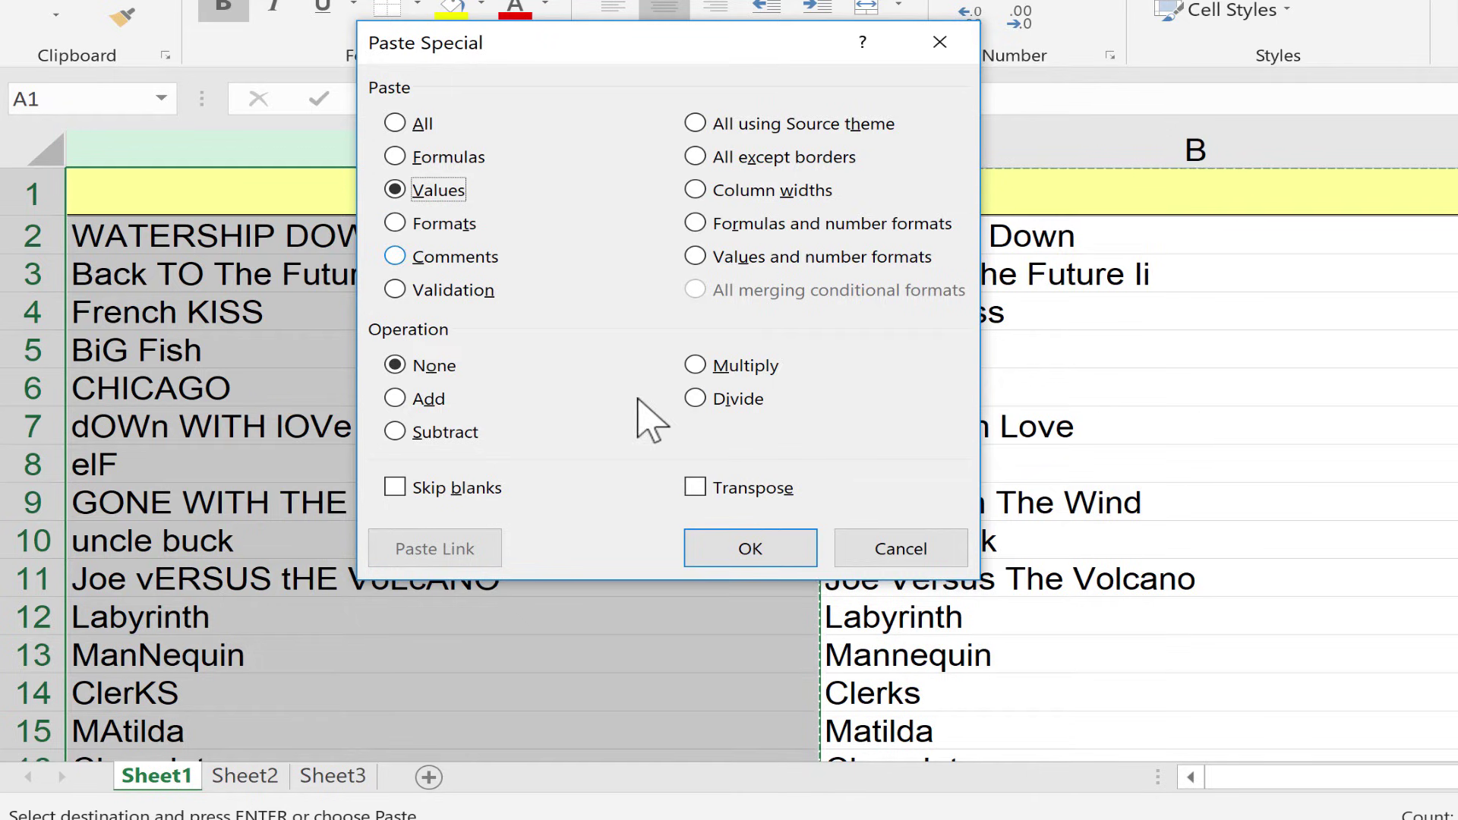
{"action": "left_click", "coordinate": [756, 549]}
{"action": "left_click", "coordinate": [423, 238]}
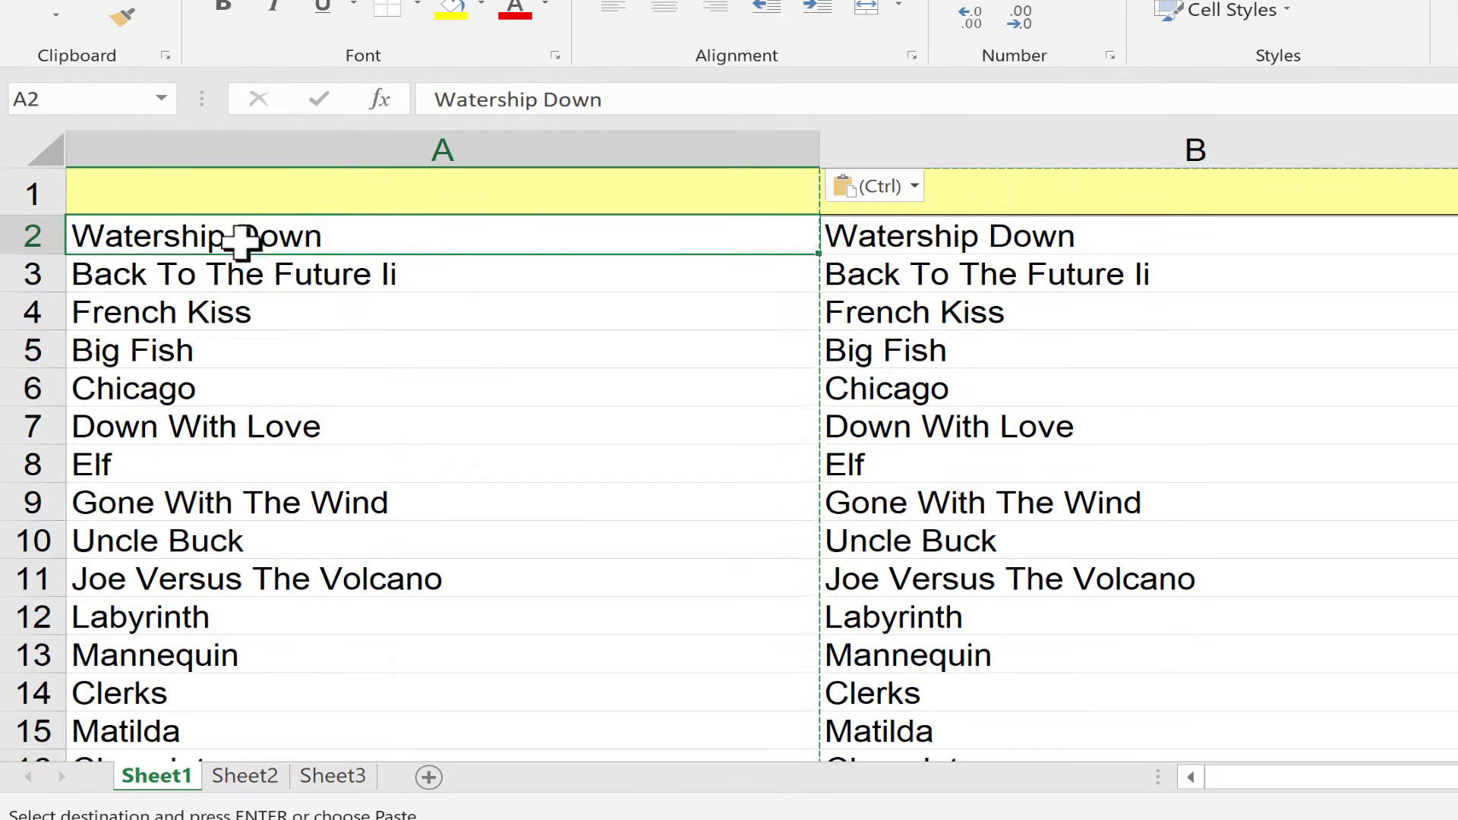
Delete the duplicate helper column B.
{"action": "double_click", "coordinate": [221, 275]}
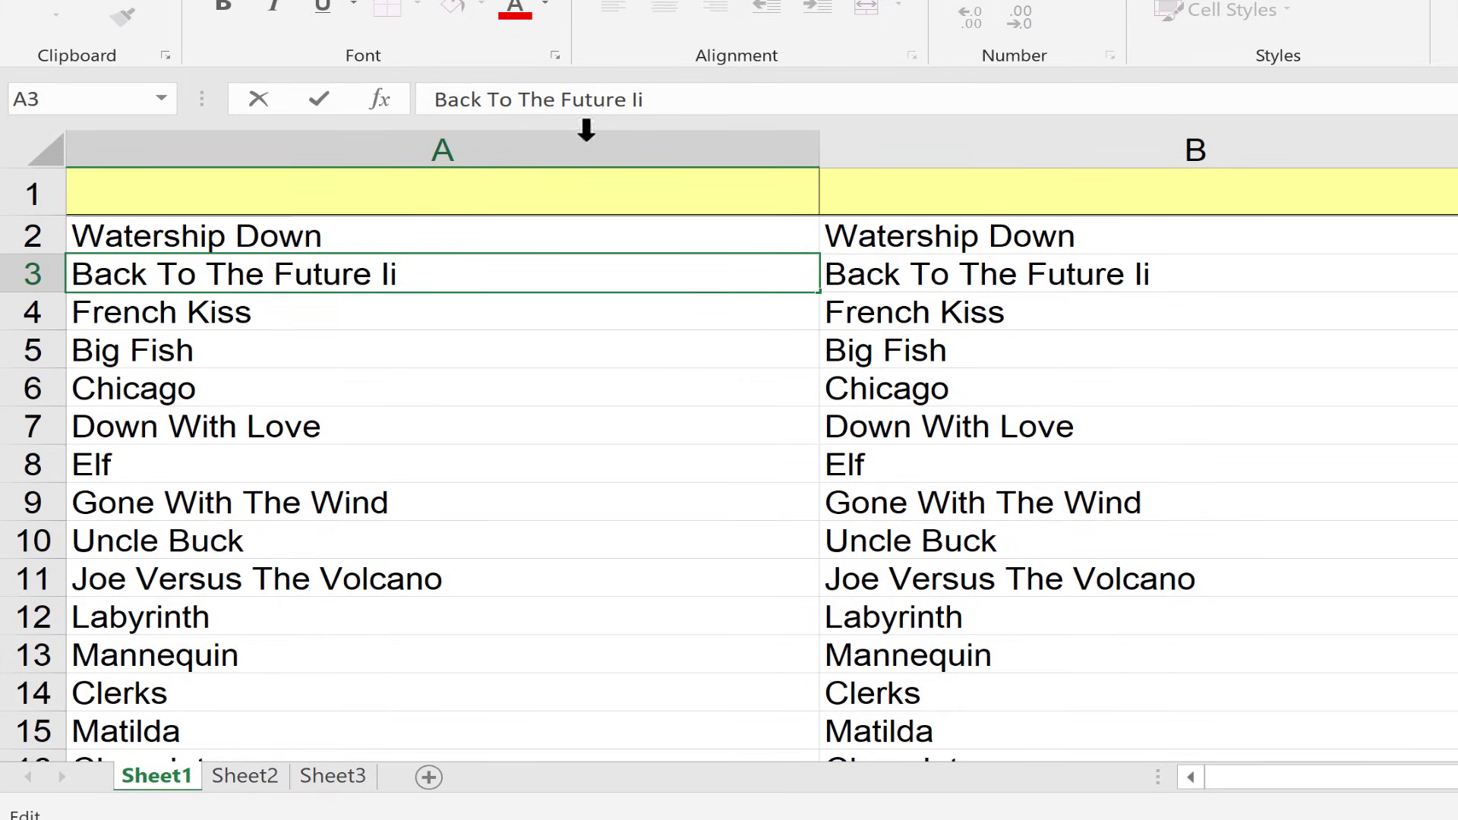
{"action": "key", "text": "Return"}
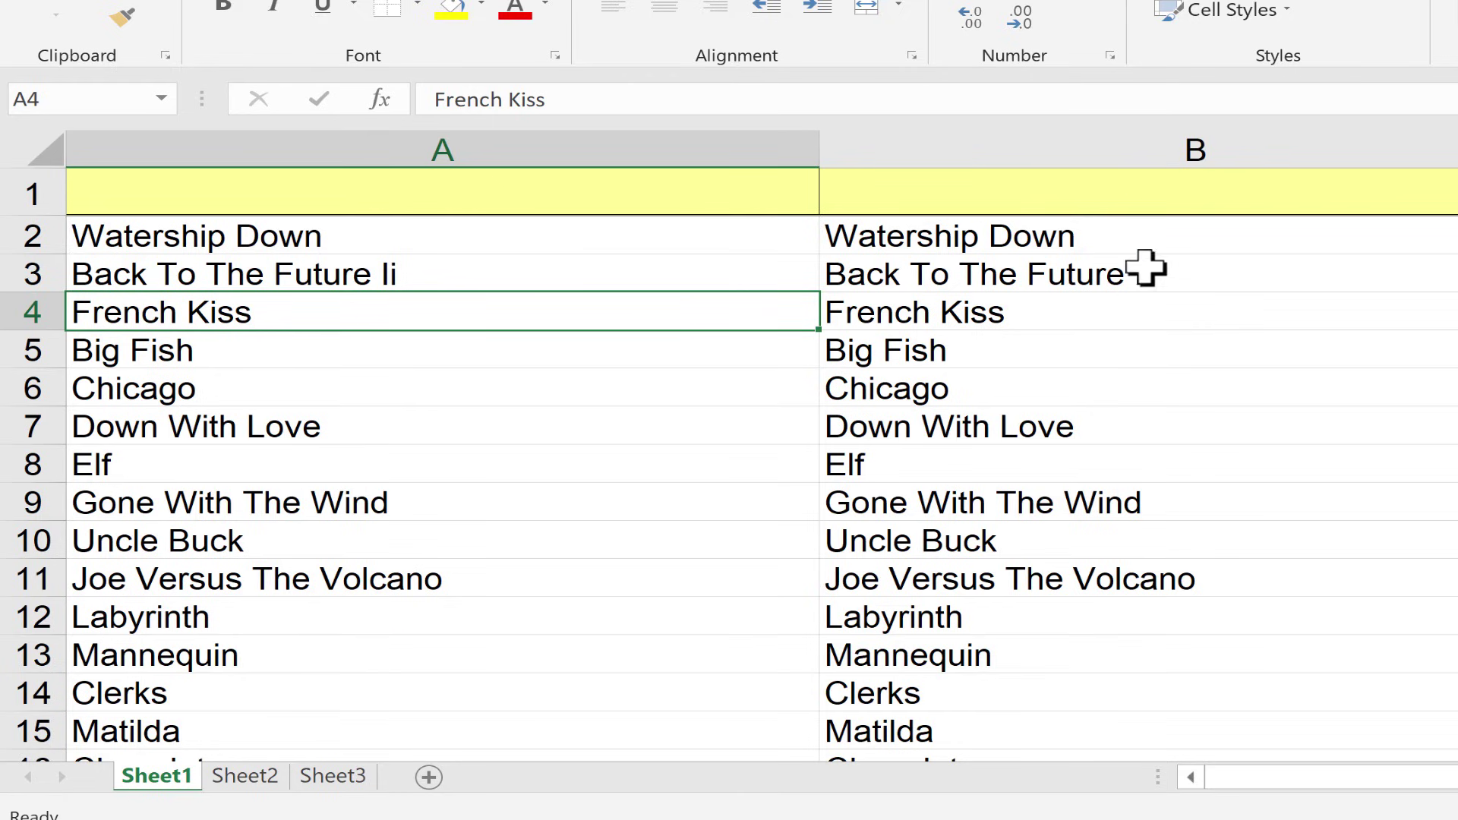
{"action": "left_click", "coordinate": [1053, 146]}
{"action": "right_click", "coordinate": [1048, 152]}
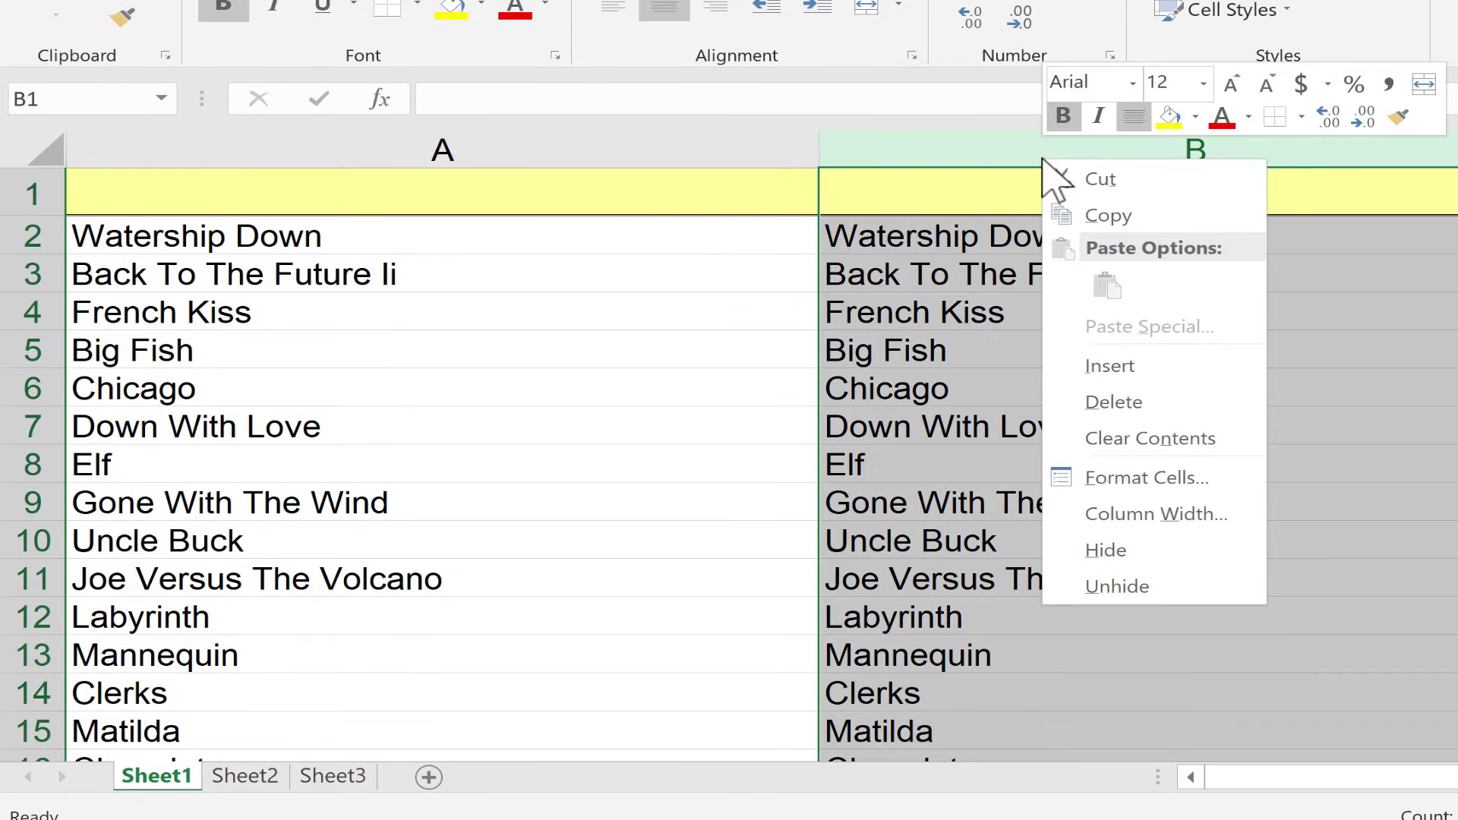
{"action": "left_click", "coordinate": [1137, 402]}
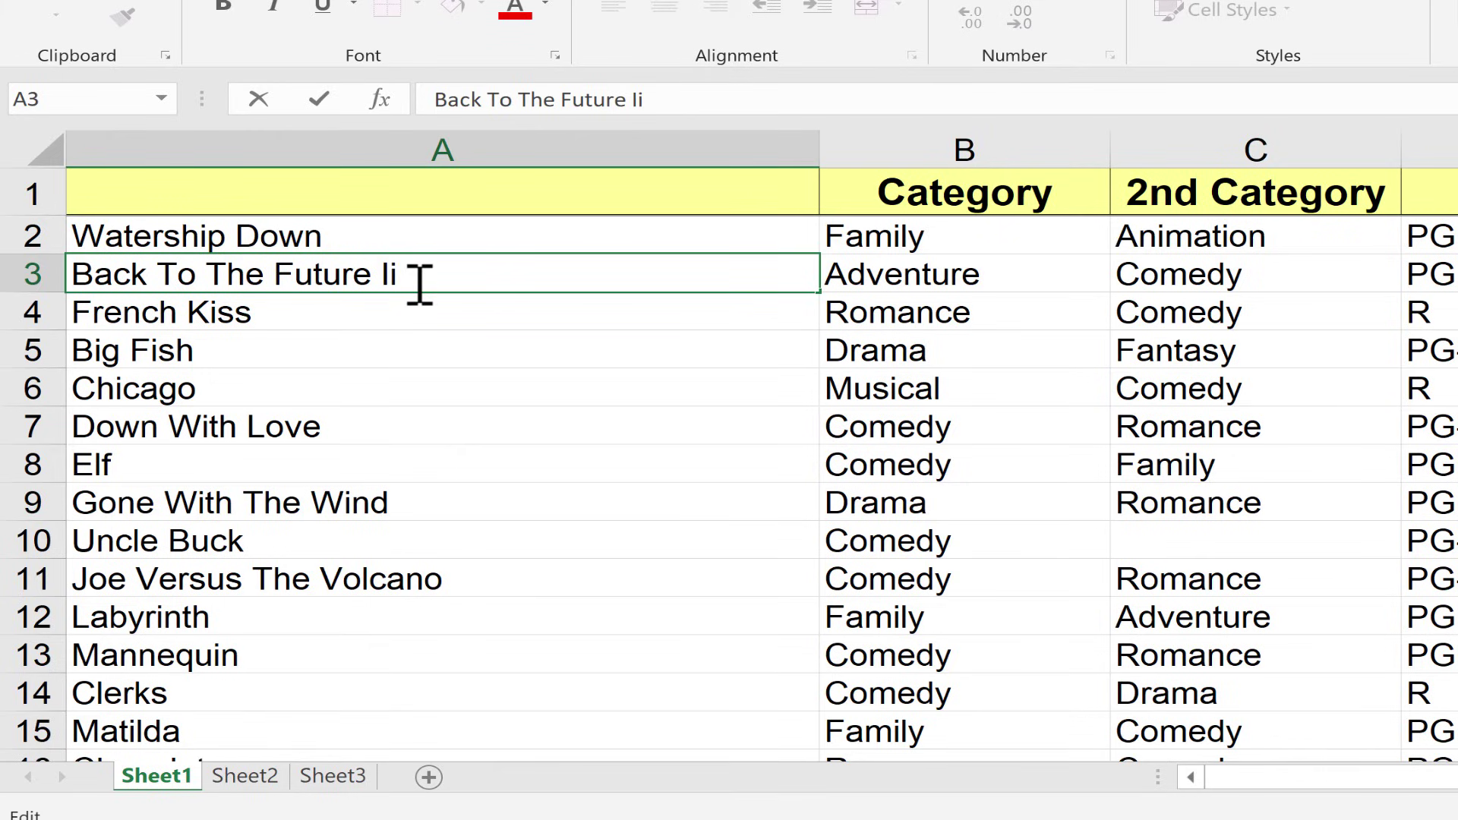
Correct cell A3 so it reads 'Back To The Future II'.
{"action": "key", "text": "BackSpace"}
{"action": "type", "text": "li"}
{"action": "key", "text": "BackSpace"}
{"action": "key", "text": "Return"}
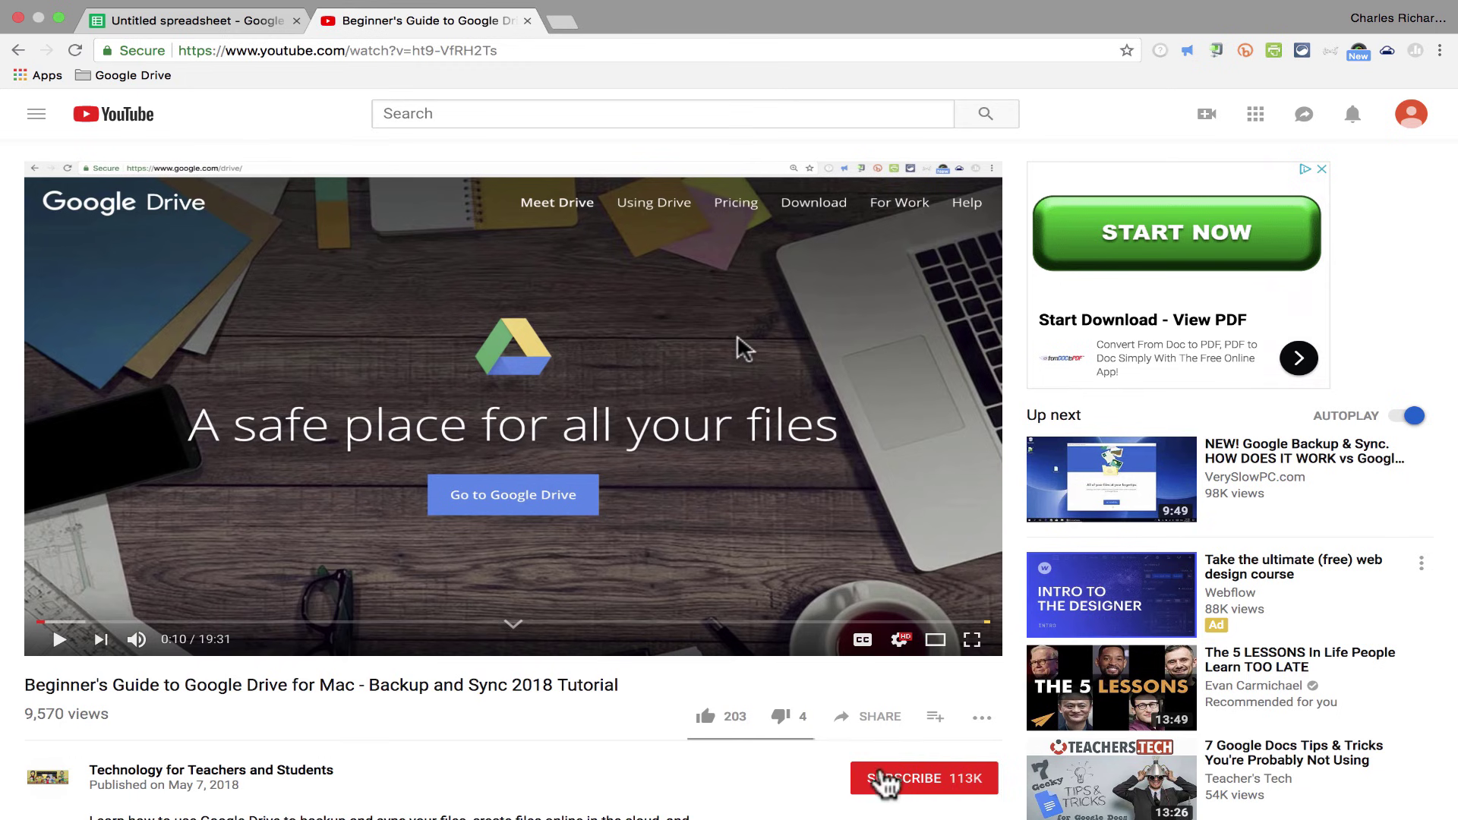
Subscribe to Technology for Teachers and Students and enable notifications for all new videos.
{"action": "left_click", "coordinate": [893, 784]}
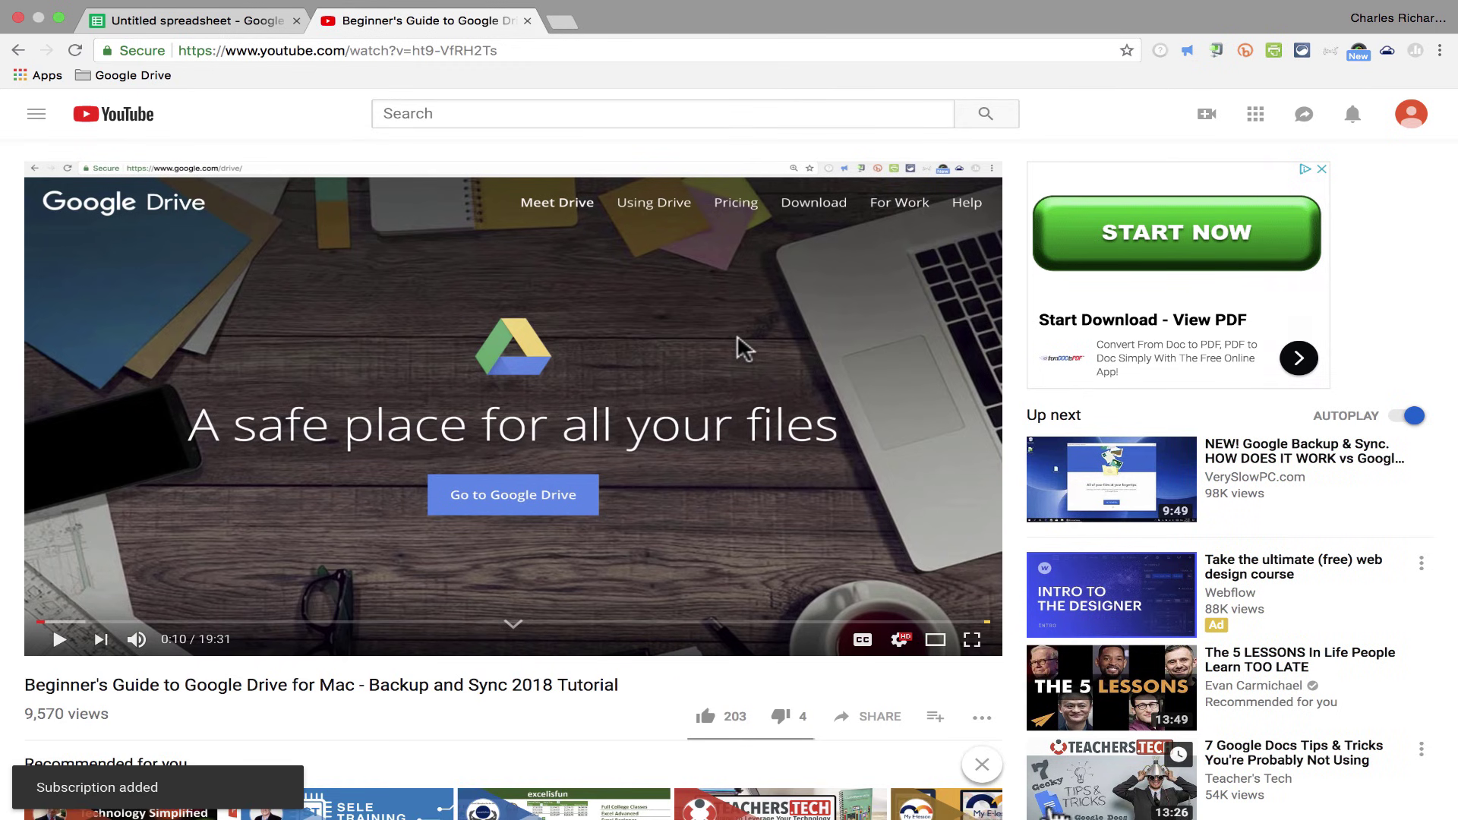
{"action": "scroll", "coordinate": [949, 722], "scroll_direction": "down", "scroll_amount": 4}
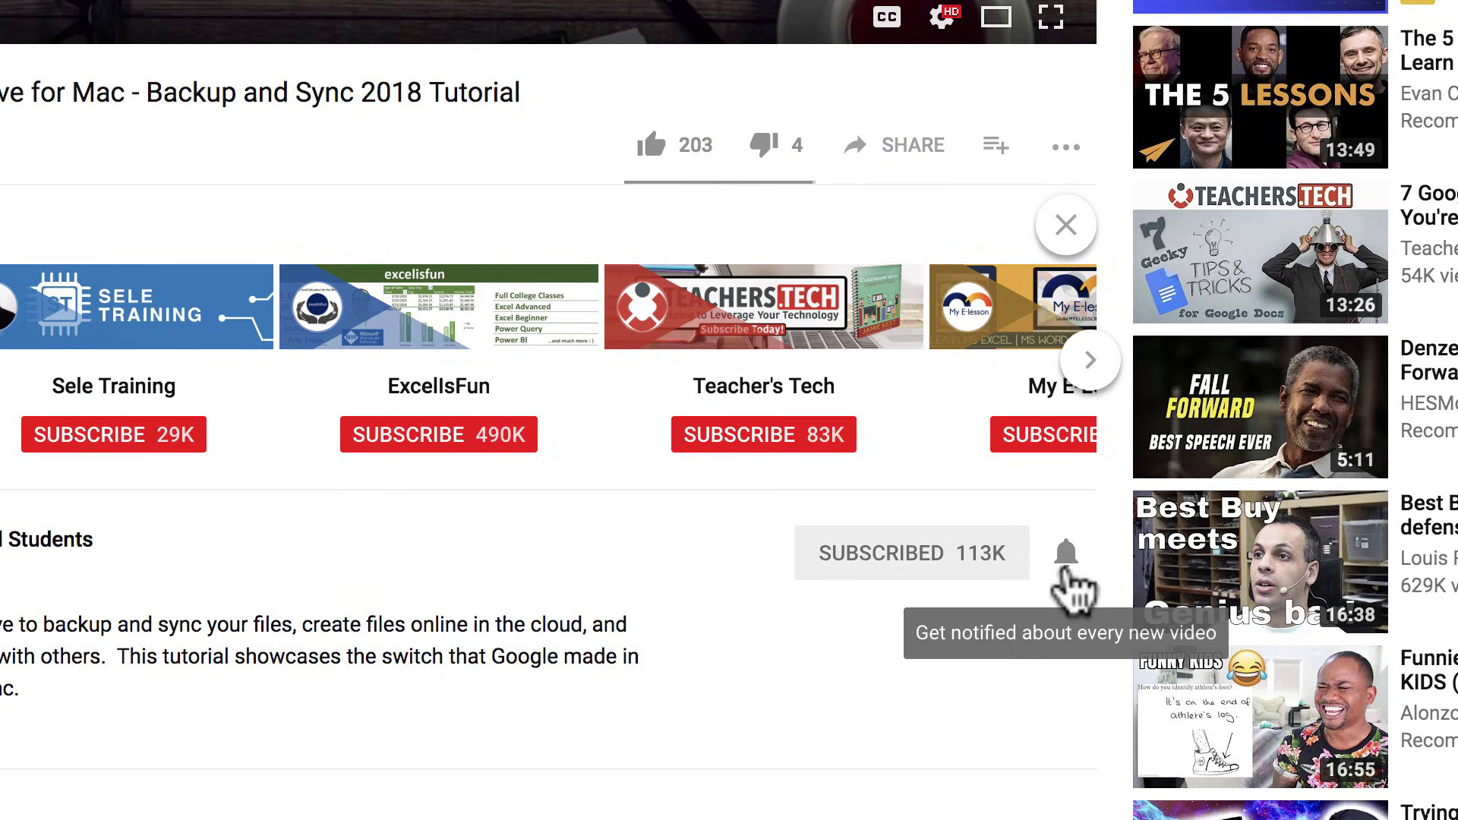
{"action": "left_click", "coordinate": [1062, 573]}
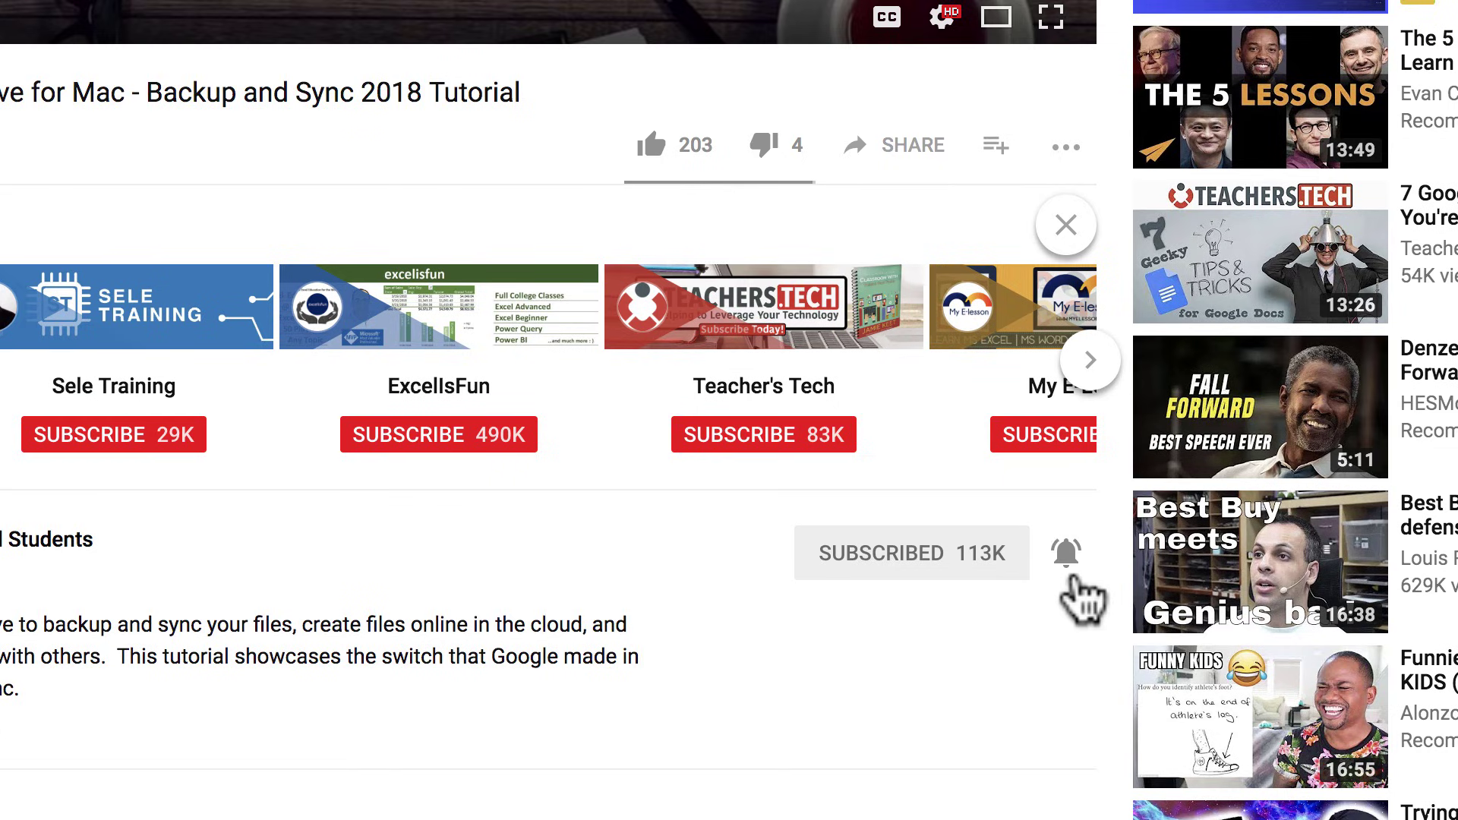